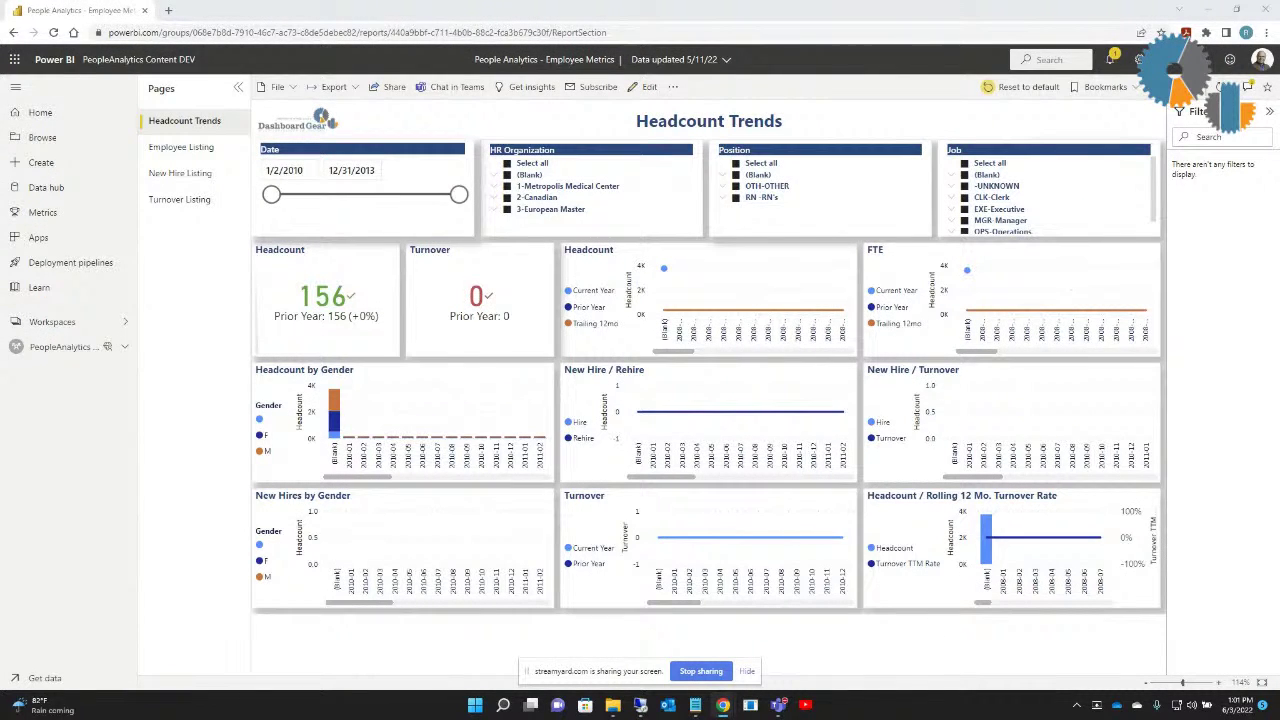
Step: View the Employee Listing page of the report and return to the Headcount Trends page
{"action": "left_click", "coordinate": [193, 147]}
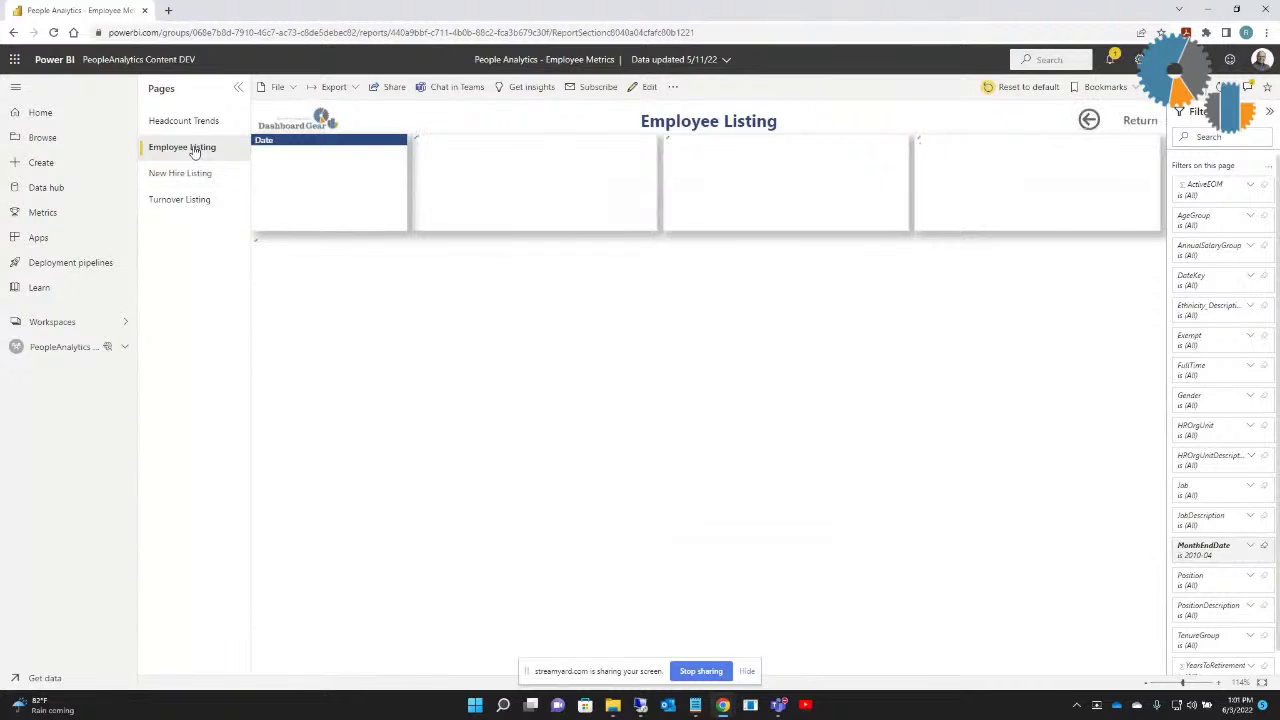
{"action": "left_click", "coordinate": [195, 124]}
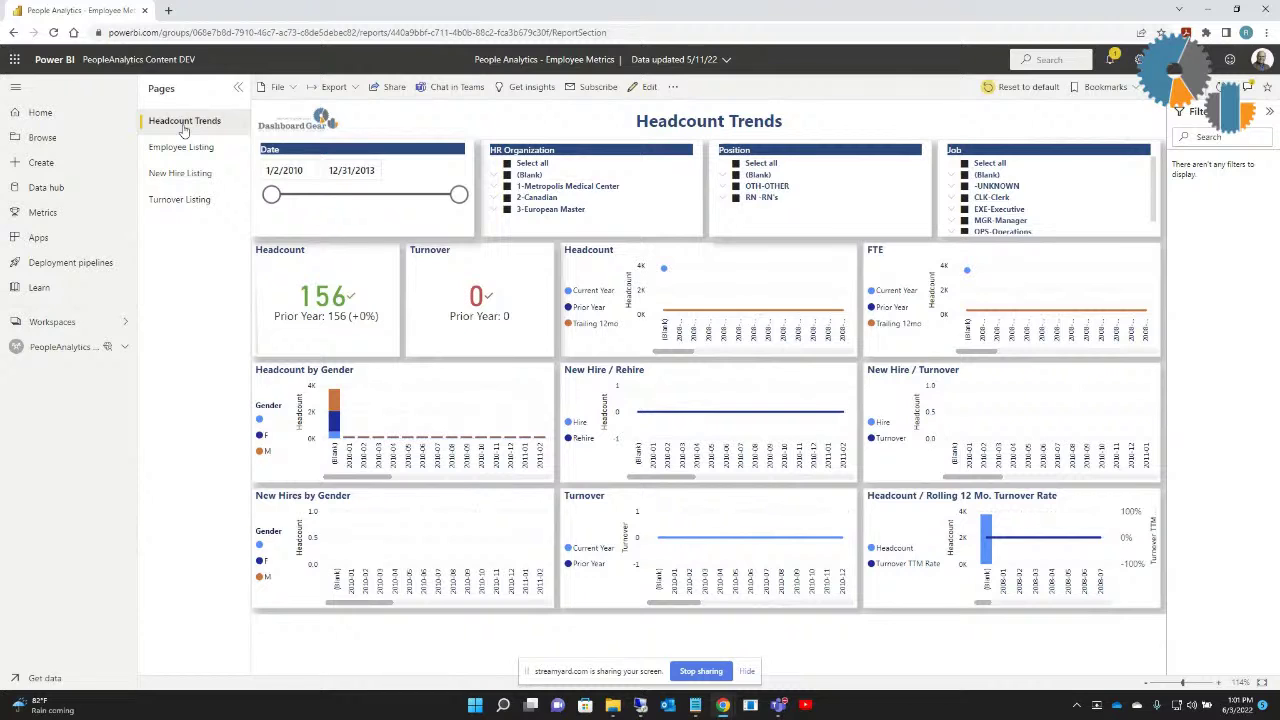
Step: Export all pages of the Employee Metrics report to PDF with Current Values
{"action": "left_click", "coordinate": [355, 88]}
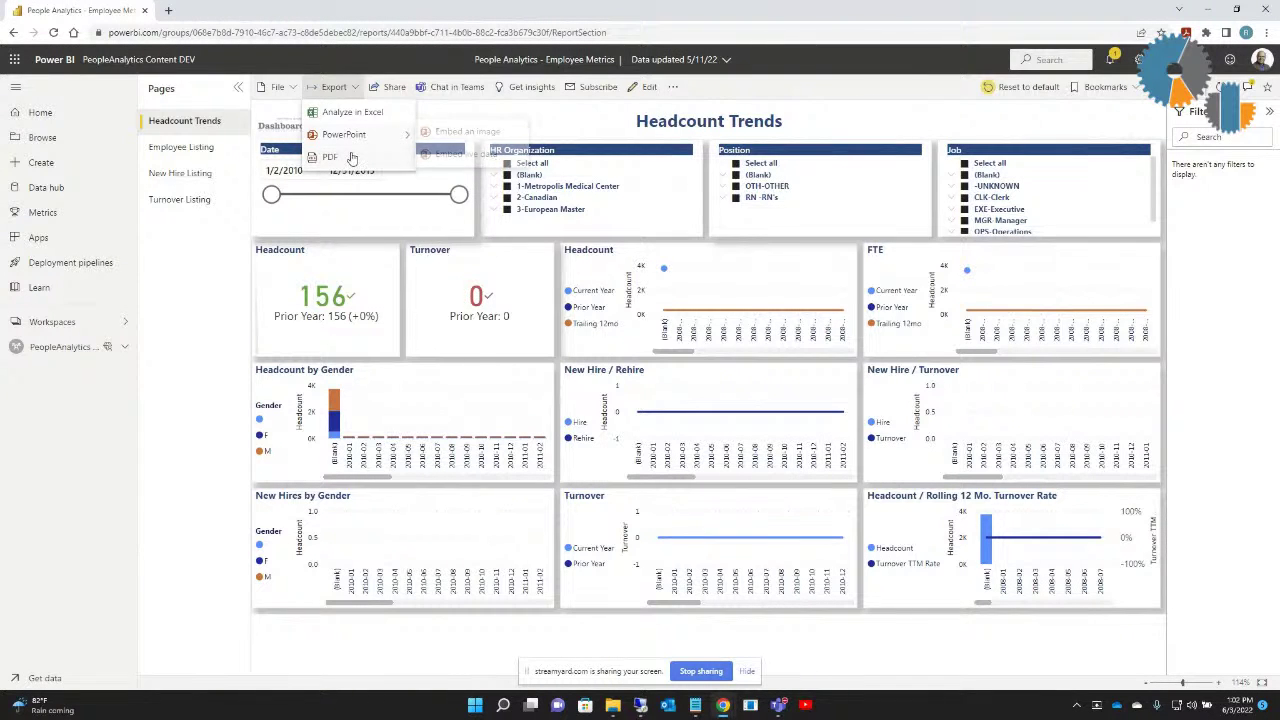
{"action": "left_click", "coordinate": [352, 163]}
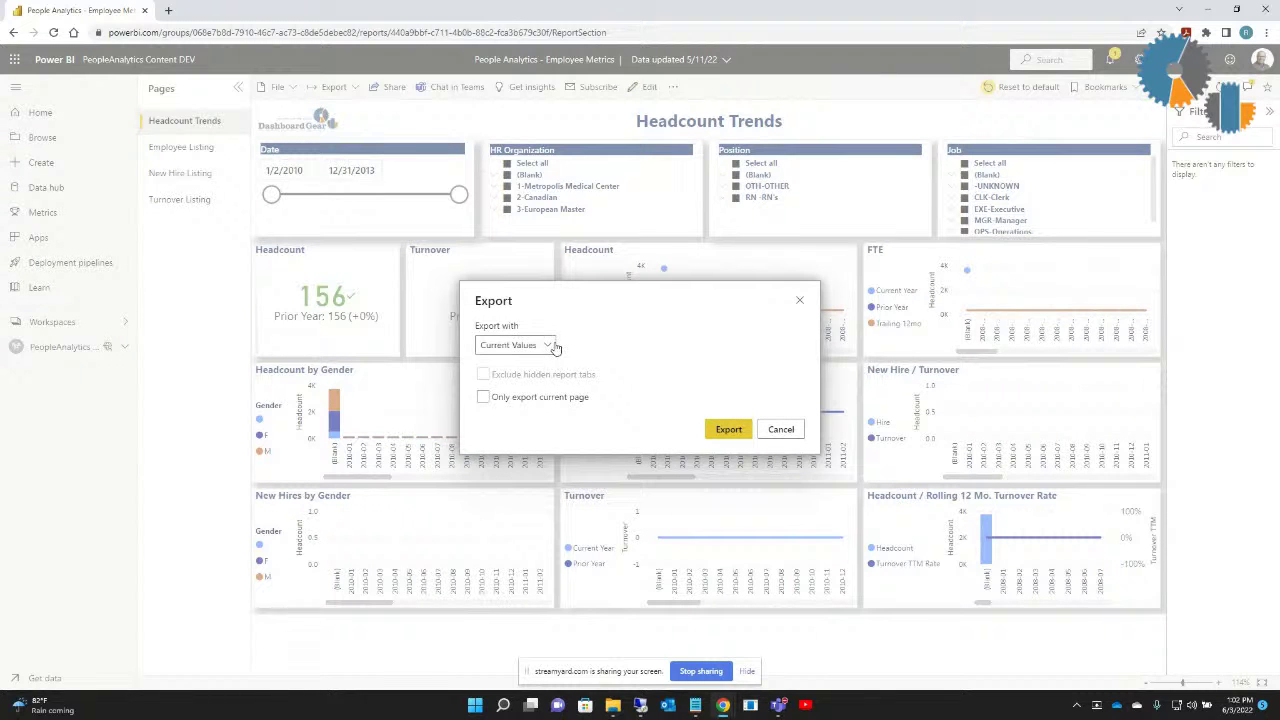
{"action": "left_click", "coordinate": [548, 347]}
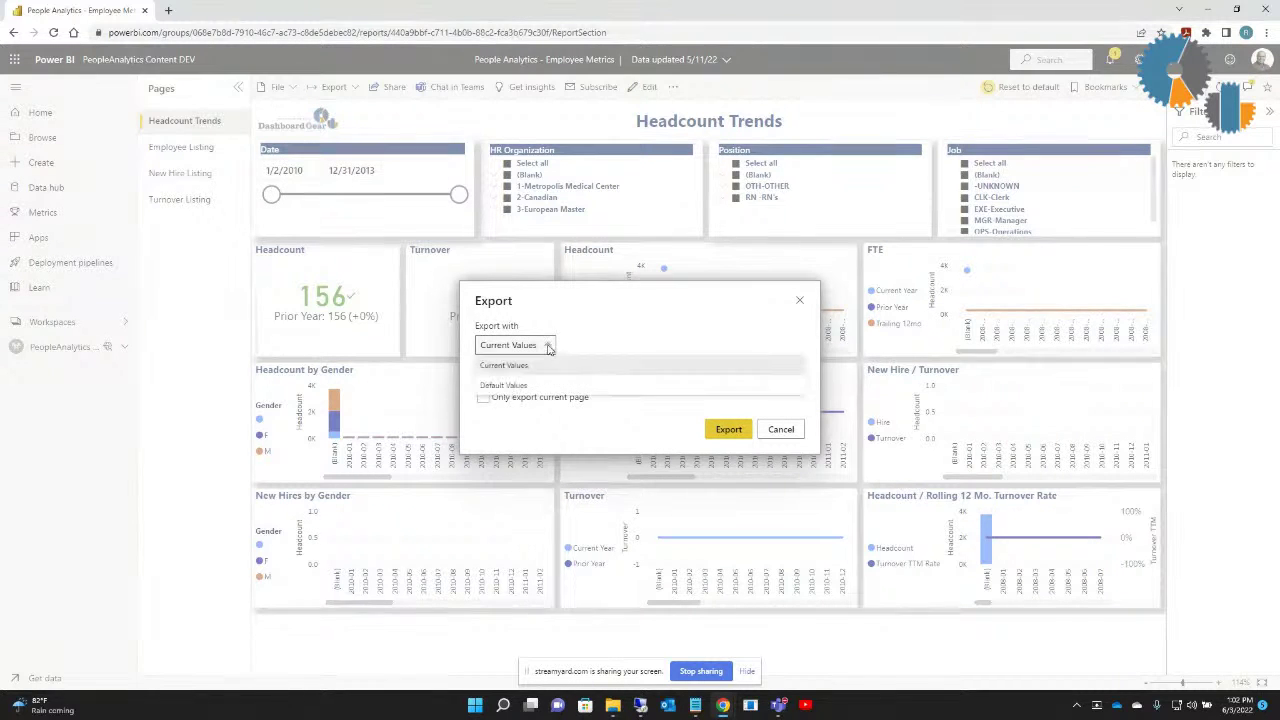
{"action": "left_click", "coordinate": [548, 347]}
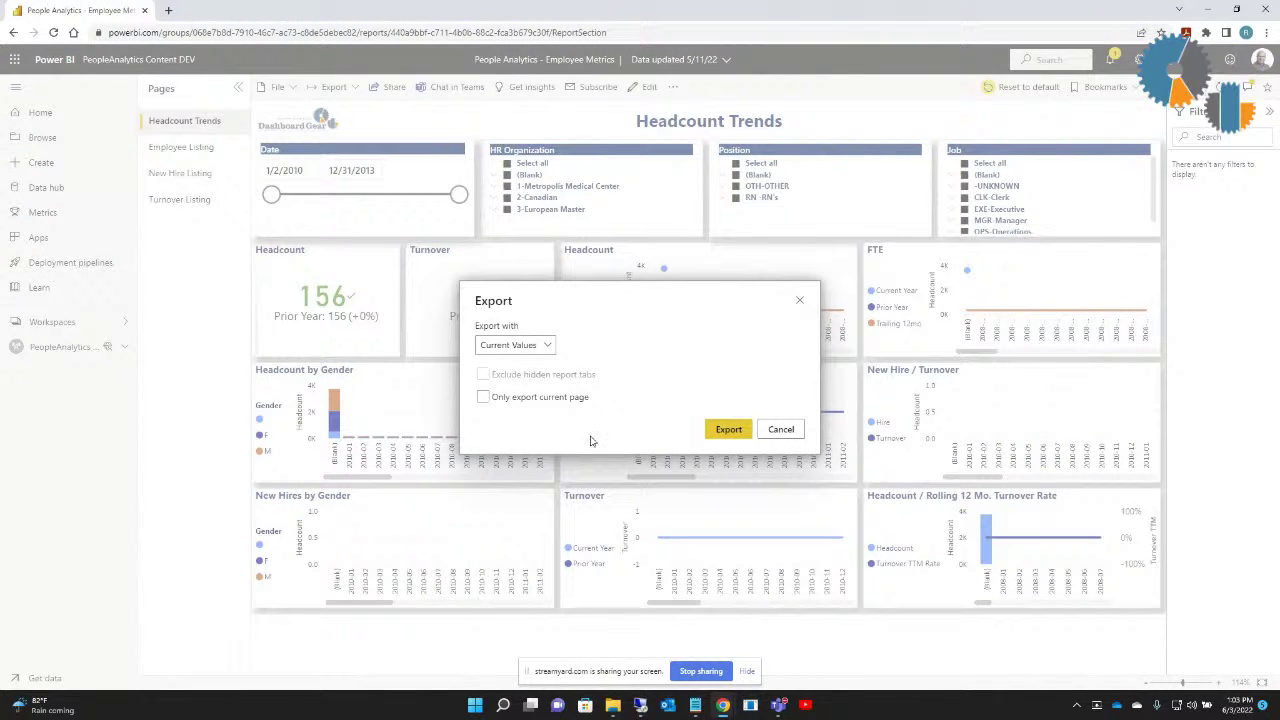
{"action": "left_click", "coordinate": [498, 397]}
{"action": "left_click", "coordinate": [729, 430]}
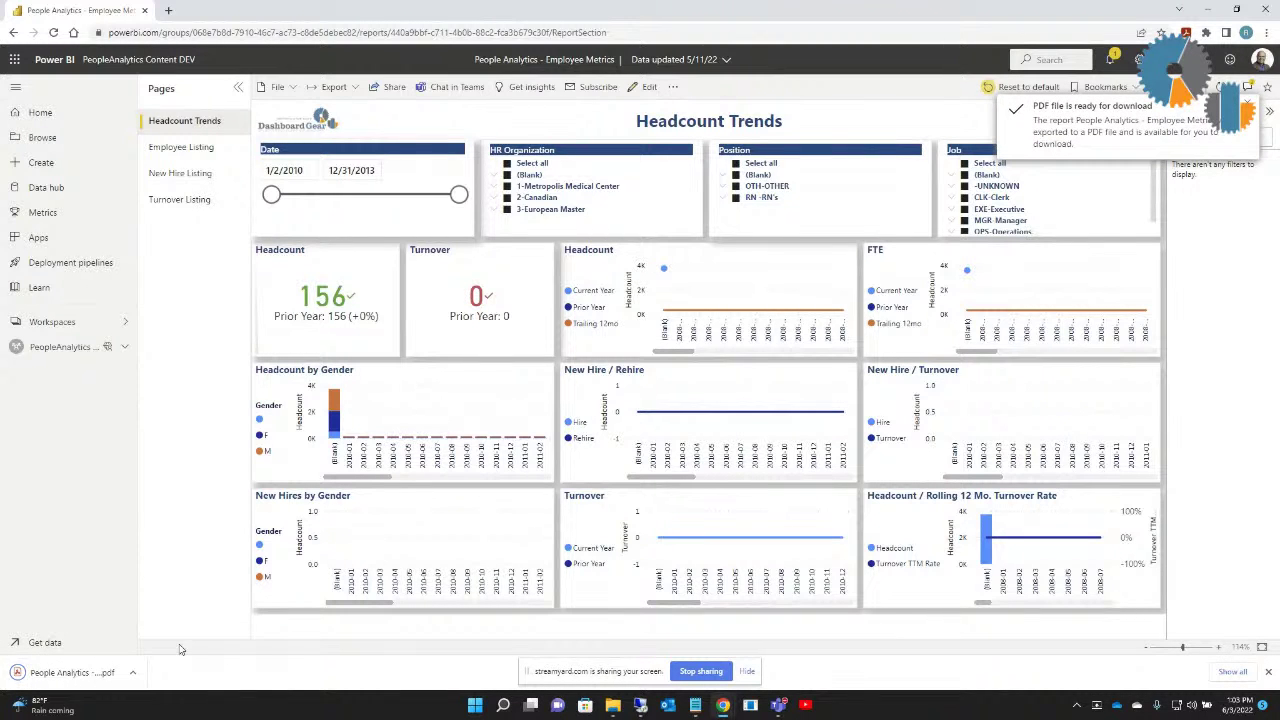
Step: Open the downloaded PDF, look through its Headcount Trends, Employee, New Hire and Turnover Listing pages, and return to the Power BI report
{"action": "left_click", "coordinate": [105, 677]}
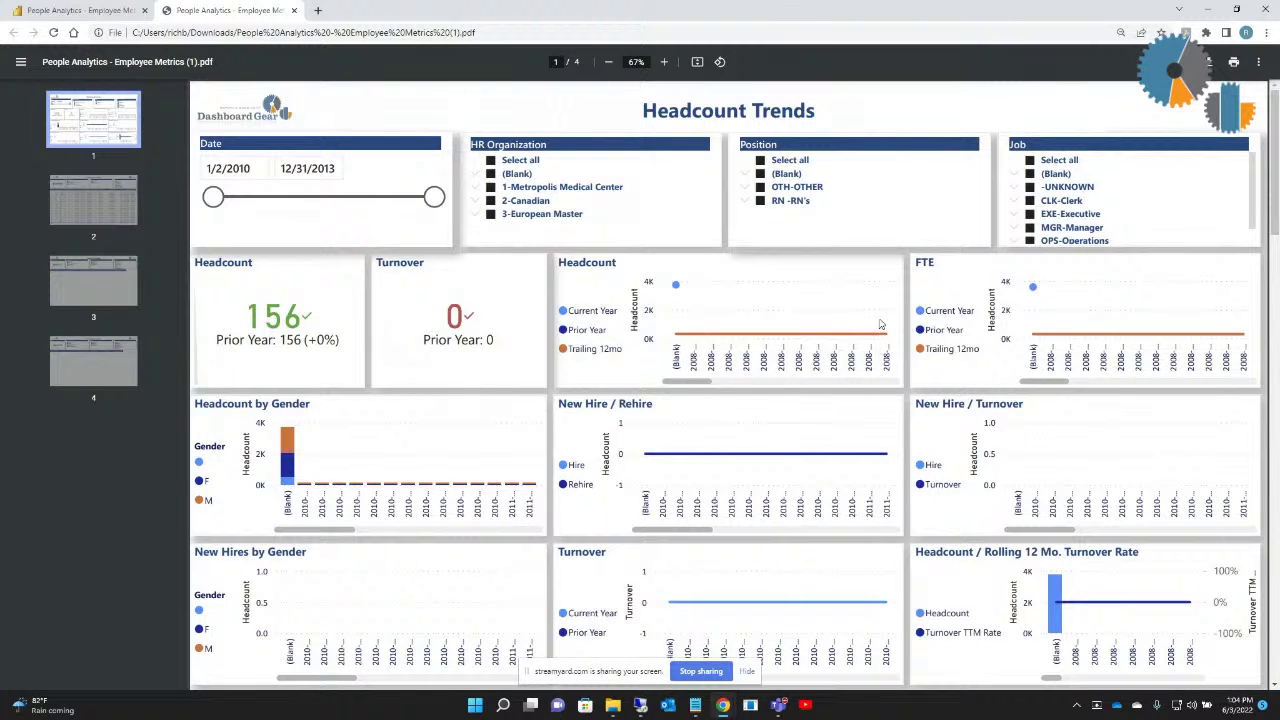
{"action": "scroll", "coordinate": [875, 322], "scroll_direction": "down", "scroll_amount": 5}
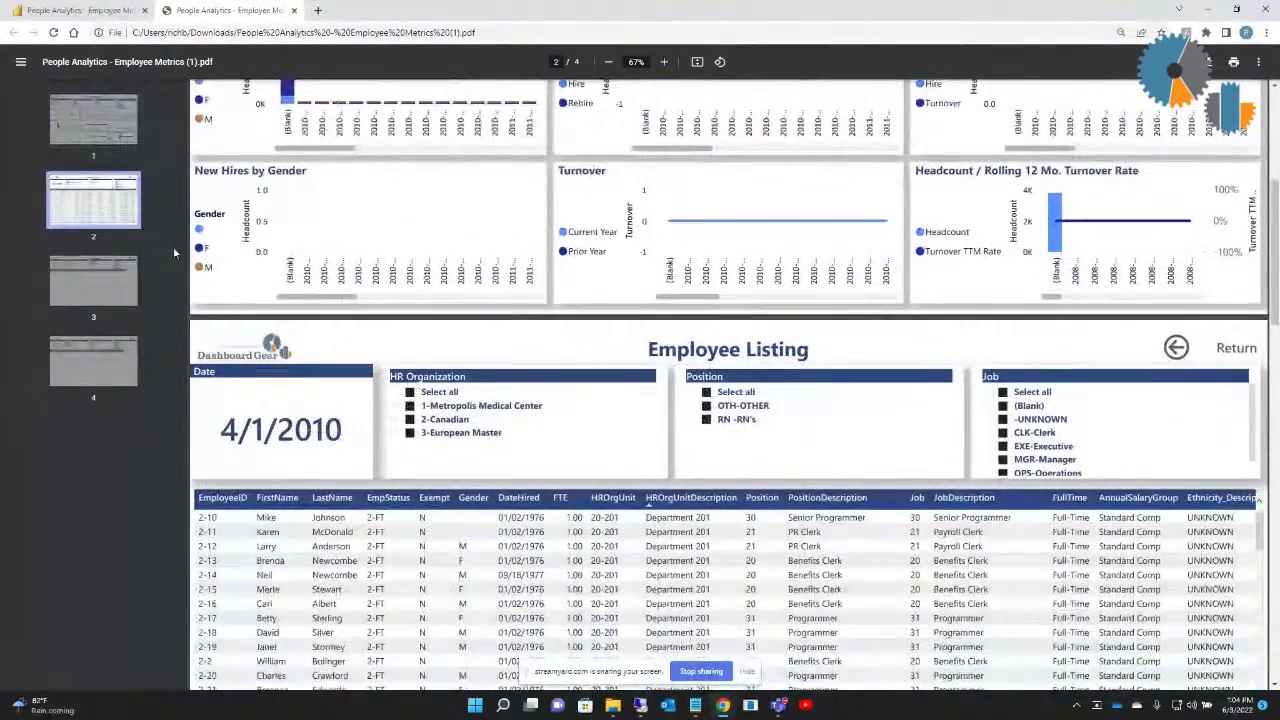
{"action": "scroll", "coordinate": [313, 287], "scroll_direction": "down", "scroll_amount": 5}
{"action": "scroll", "coordinate": [313, 287], "scroll_direction": "down", "scroll_amount": 5}
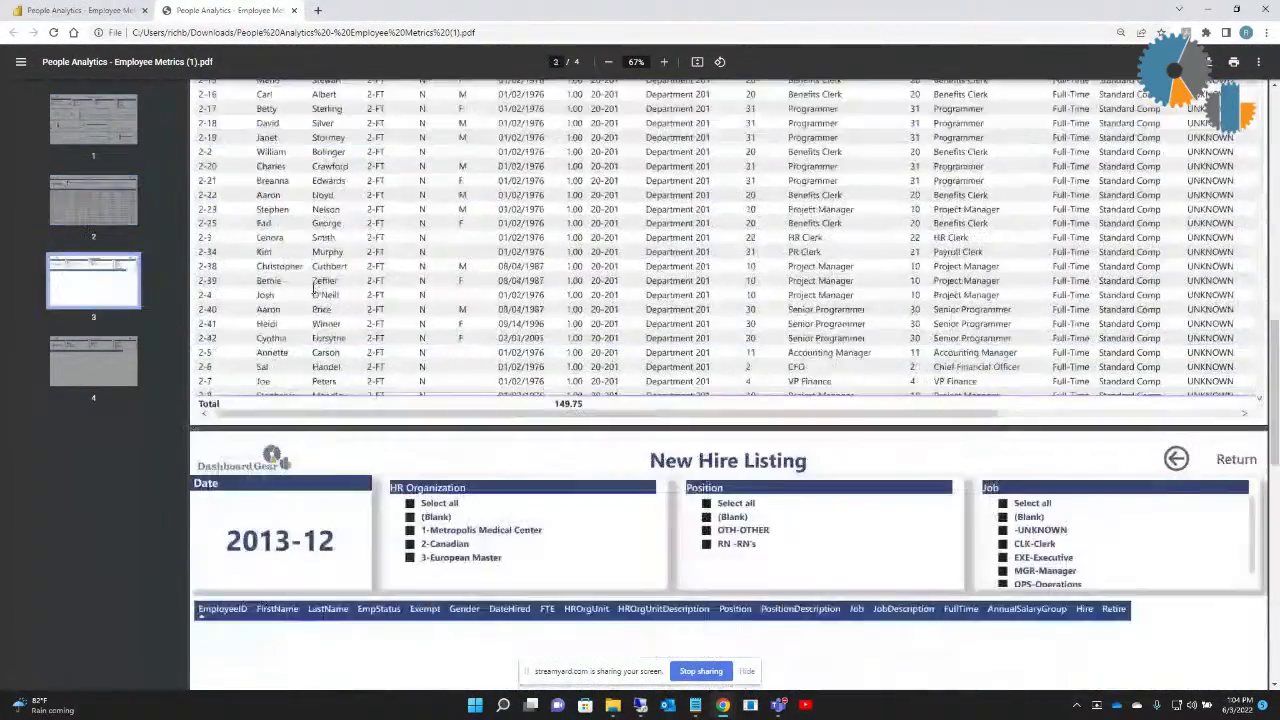
{"action": "scroll", "coordinate": [313, 289], "scroll_direction": "down", "scroll_amount": 2}
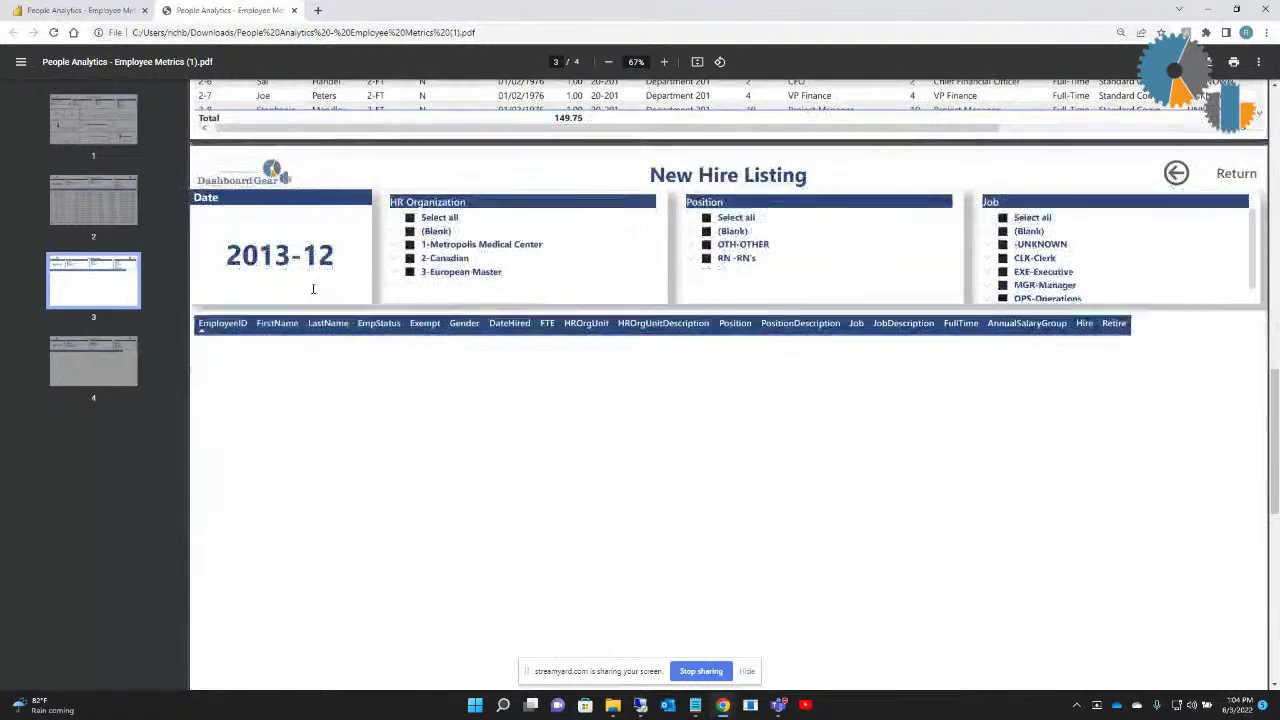
{"action": "scroll", "coordinate": [313, 289], "scroll_direction": "down", "scroll_amount": 8}
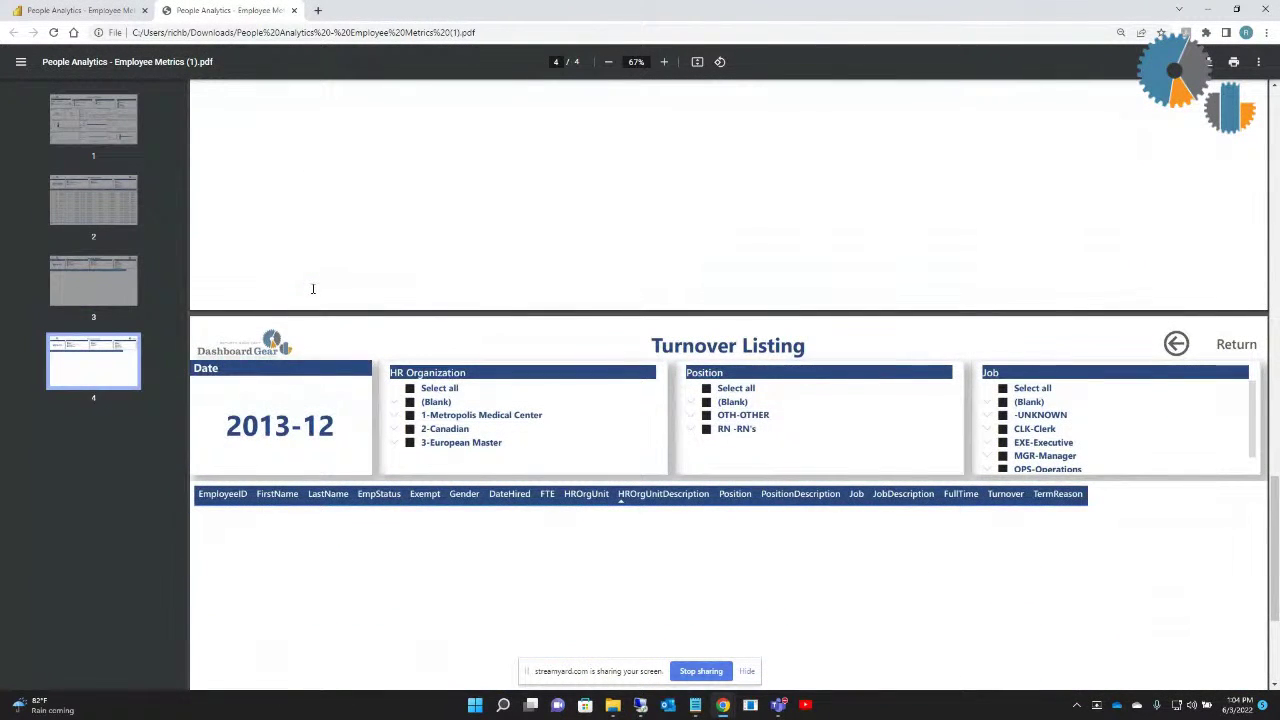
{"action": "left_click", "coordinate": [103, 133]}
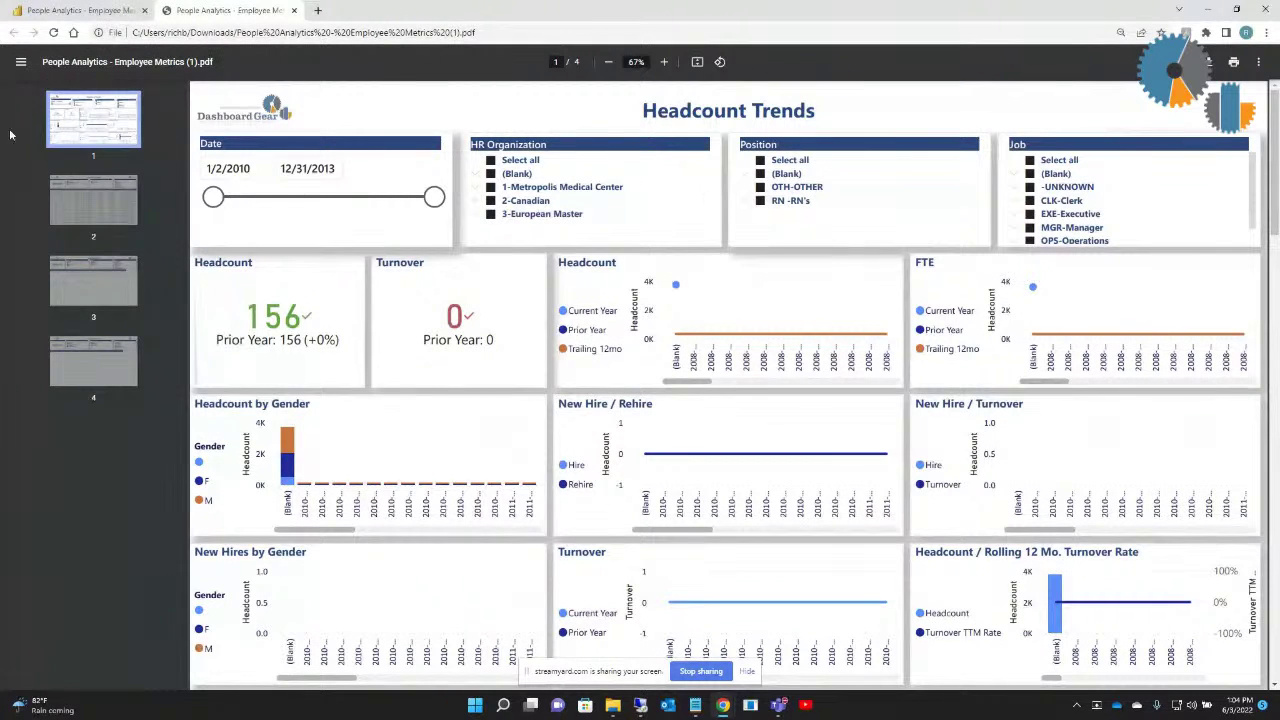
{"action": "left_click", "coordinate": [78, 16]}
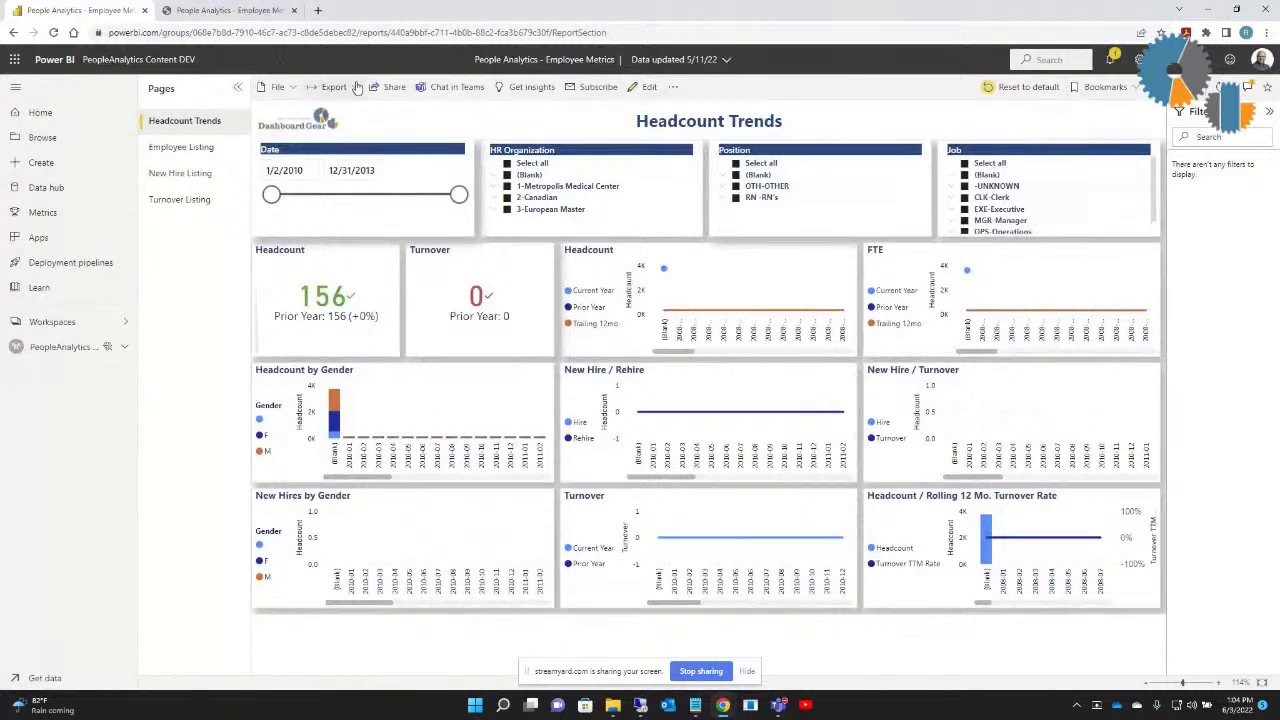
{"action": "left_click", "coordinate": [338, 87]}
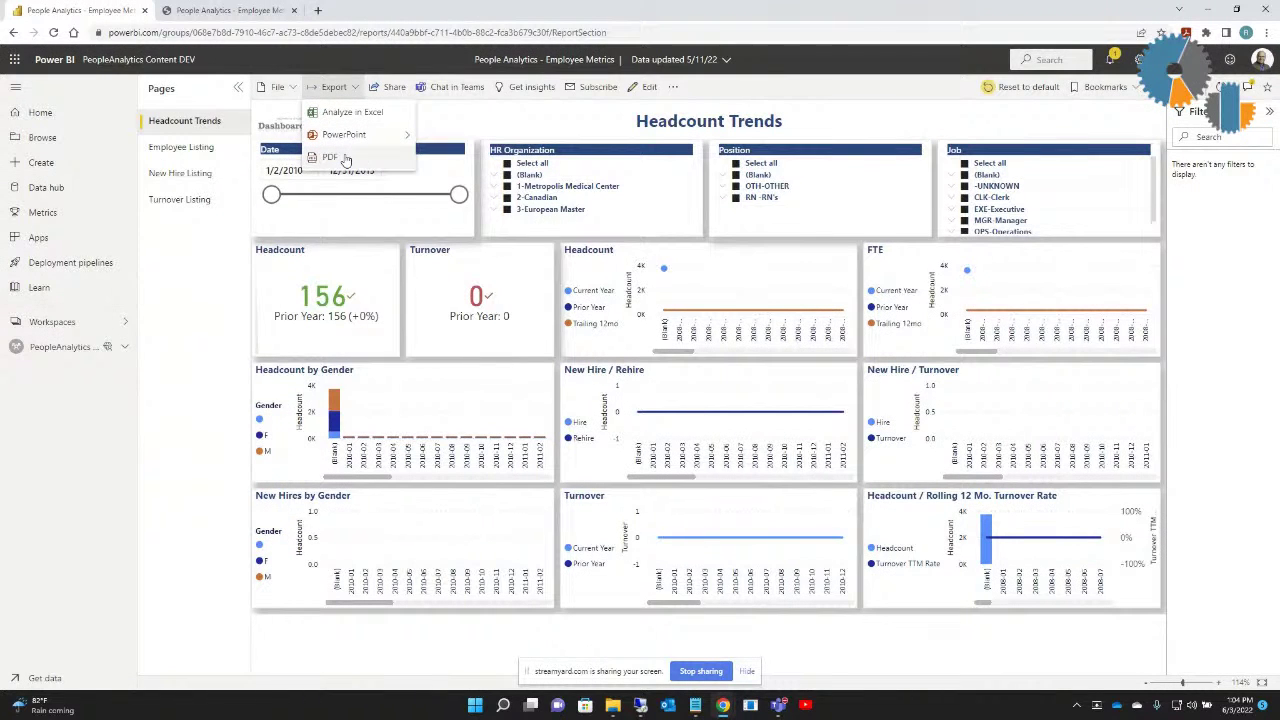
{"action": "left_click", "coordinate": [330, 157]}
{"action": "left_click", "coordinate": [520, 398]}
{"action": "left_click", "coordinate": [520, 398]}
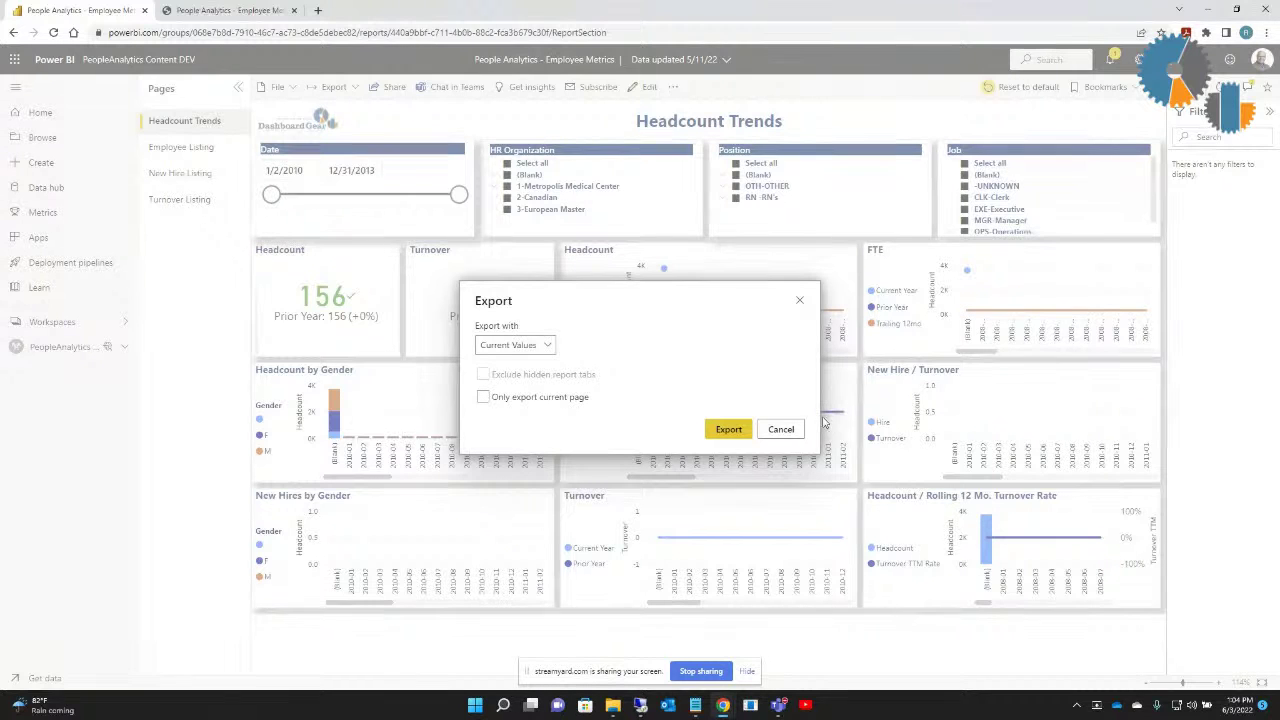
{"action": "left_click", "coordinate": [782, 429]}
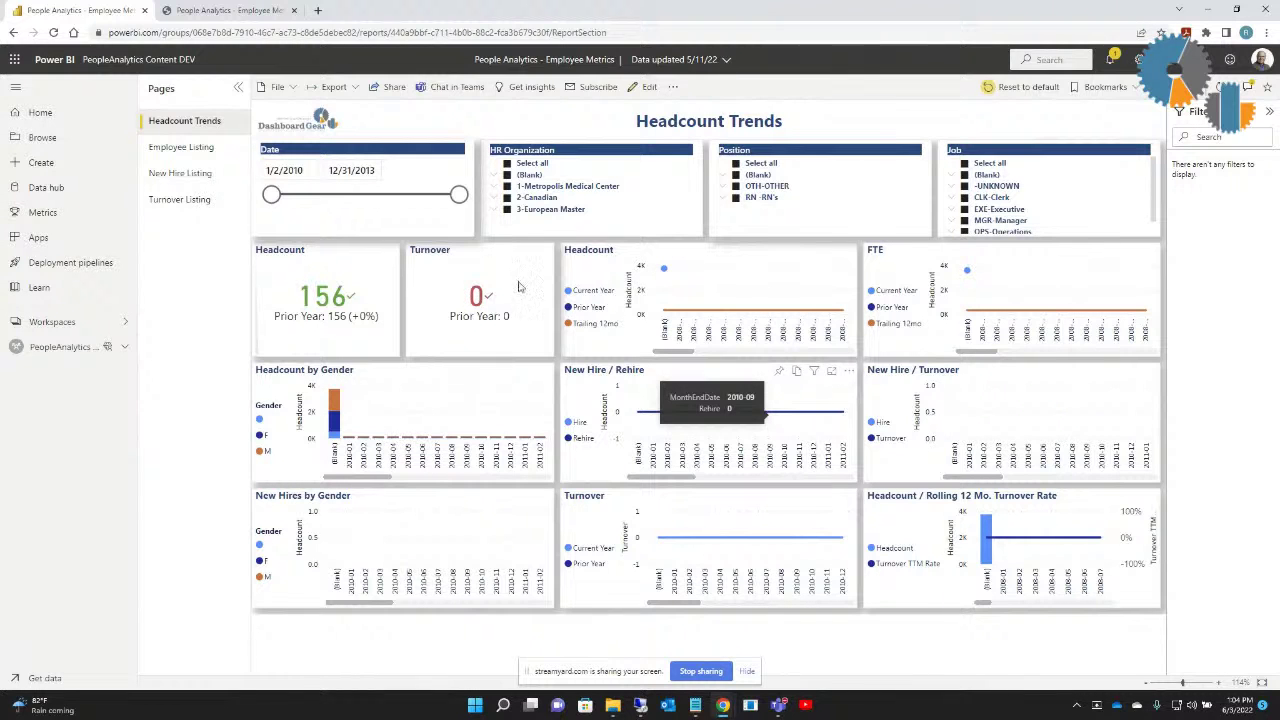
Step: Export the Employee Metrics report with Analyze in Excel and open the generated workbook in Excel for the web
{"action": "left_click", "coordinate": [350, 87]}
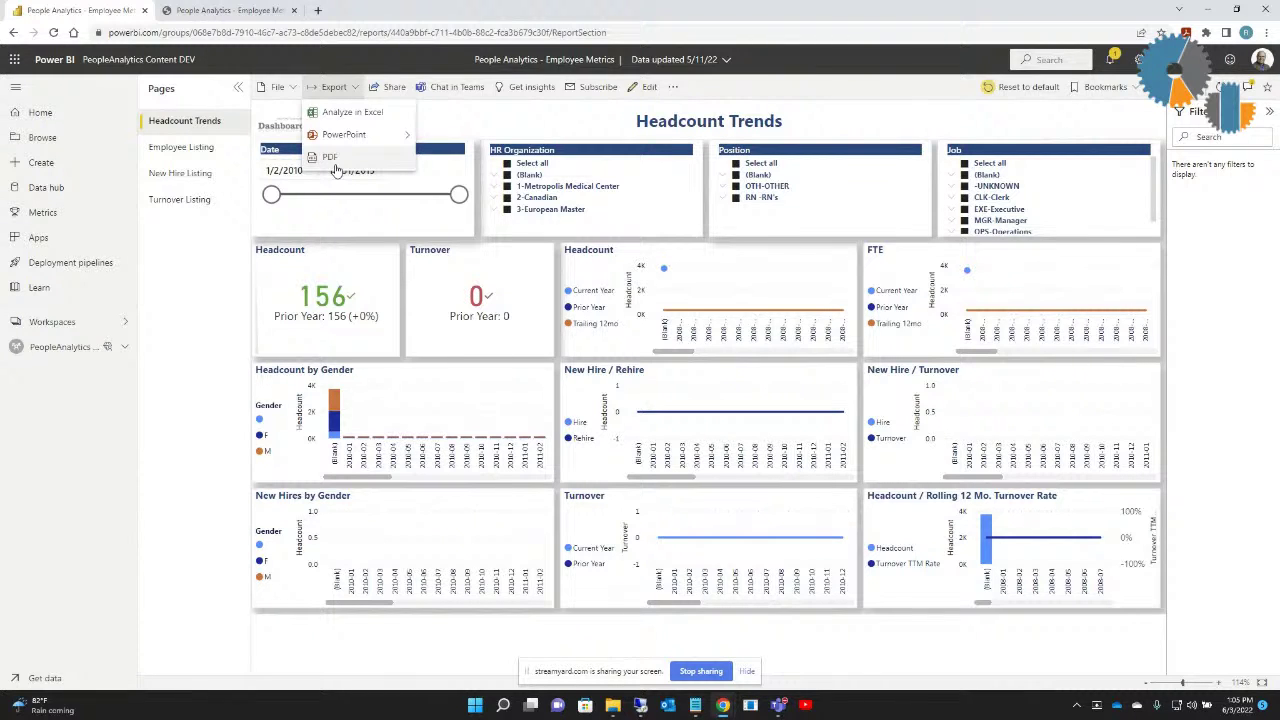
{"action": "left_click", "coordinate": [341, 115]}
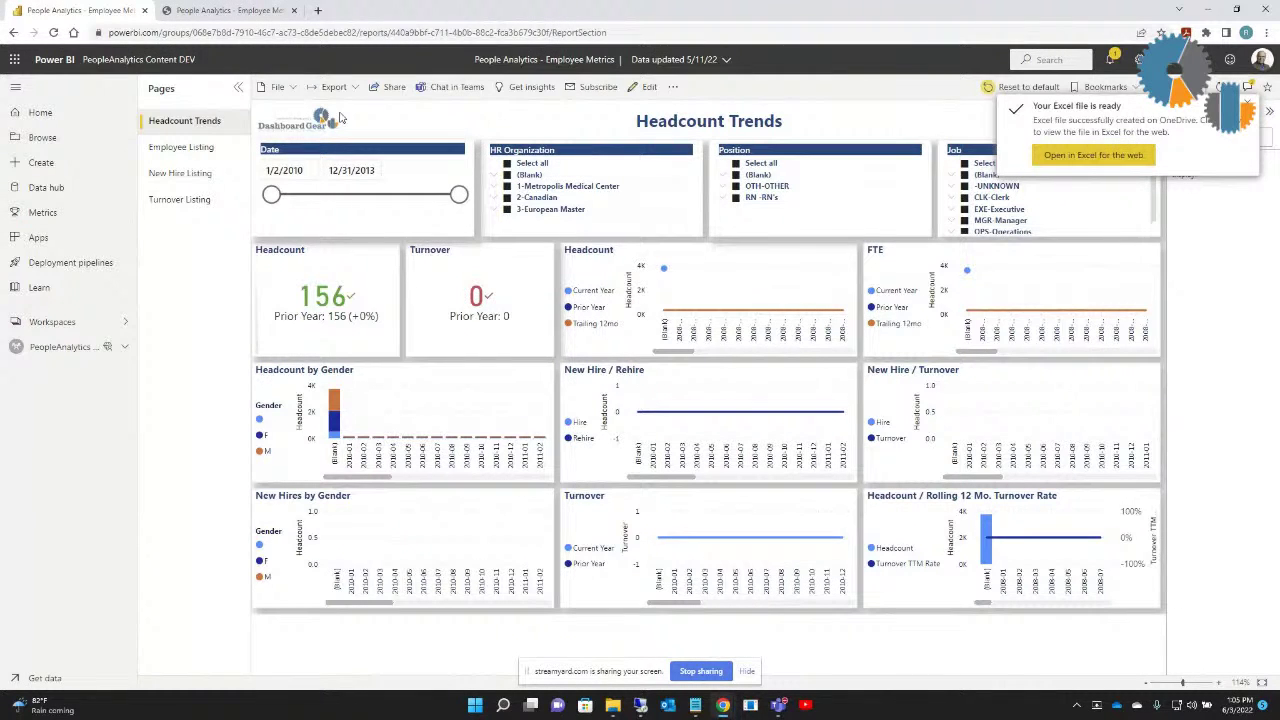
{"action": "left_click", "coordinate": [1062, 156]}
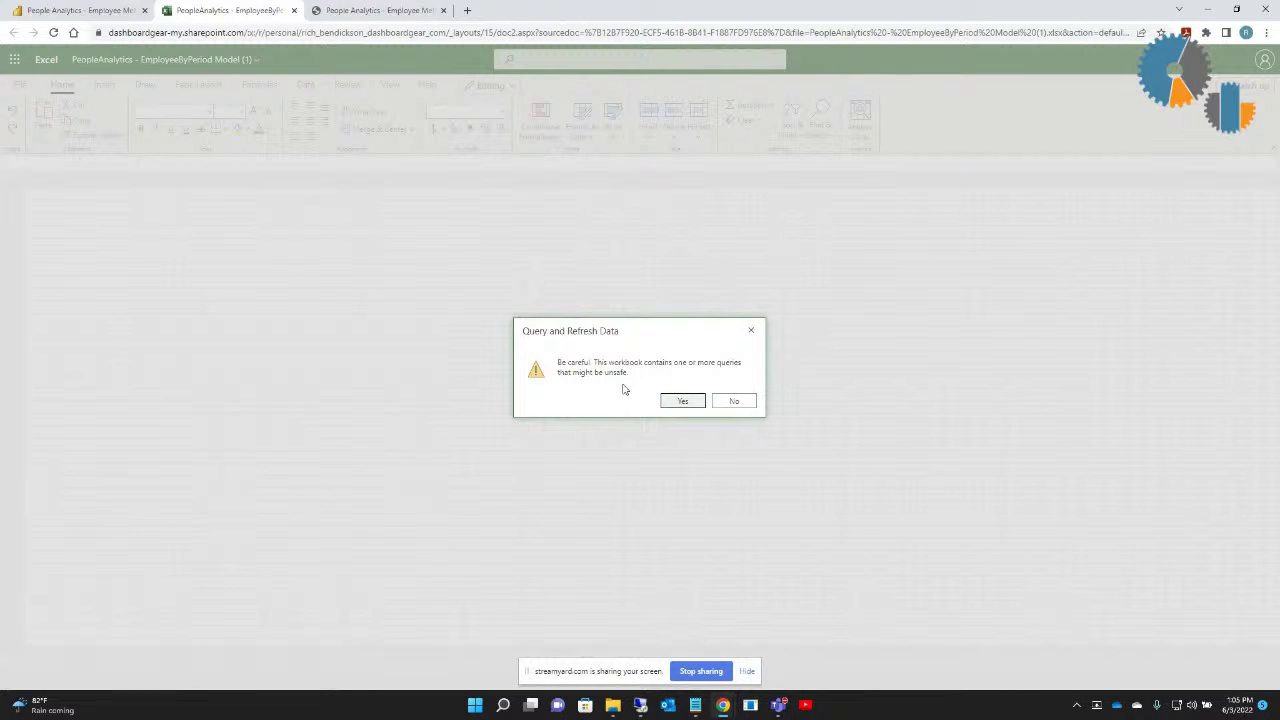
Step: Allow the workbook's queries to refresh, select PivotTable1 and try to expand Model in its field list
{"action": "left_click", "coordinate": [682, 402]}
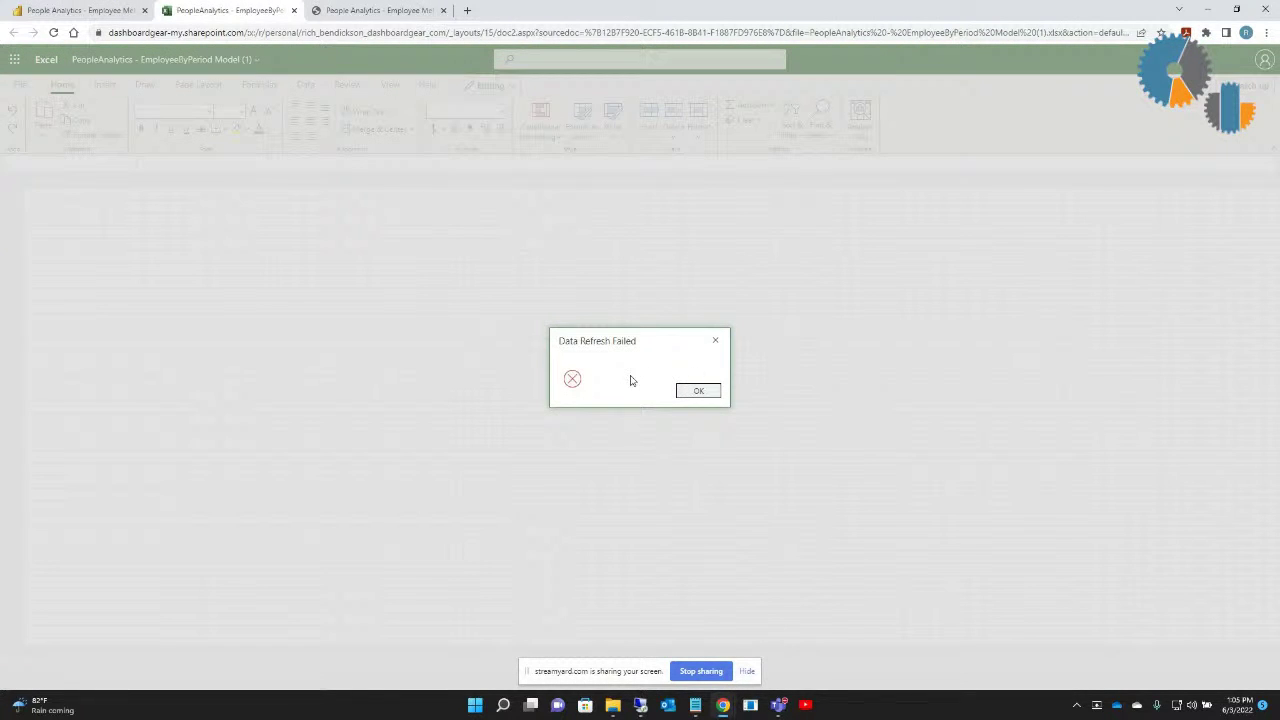
{"action": "left_click", "coordinate": [706, 392]}
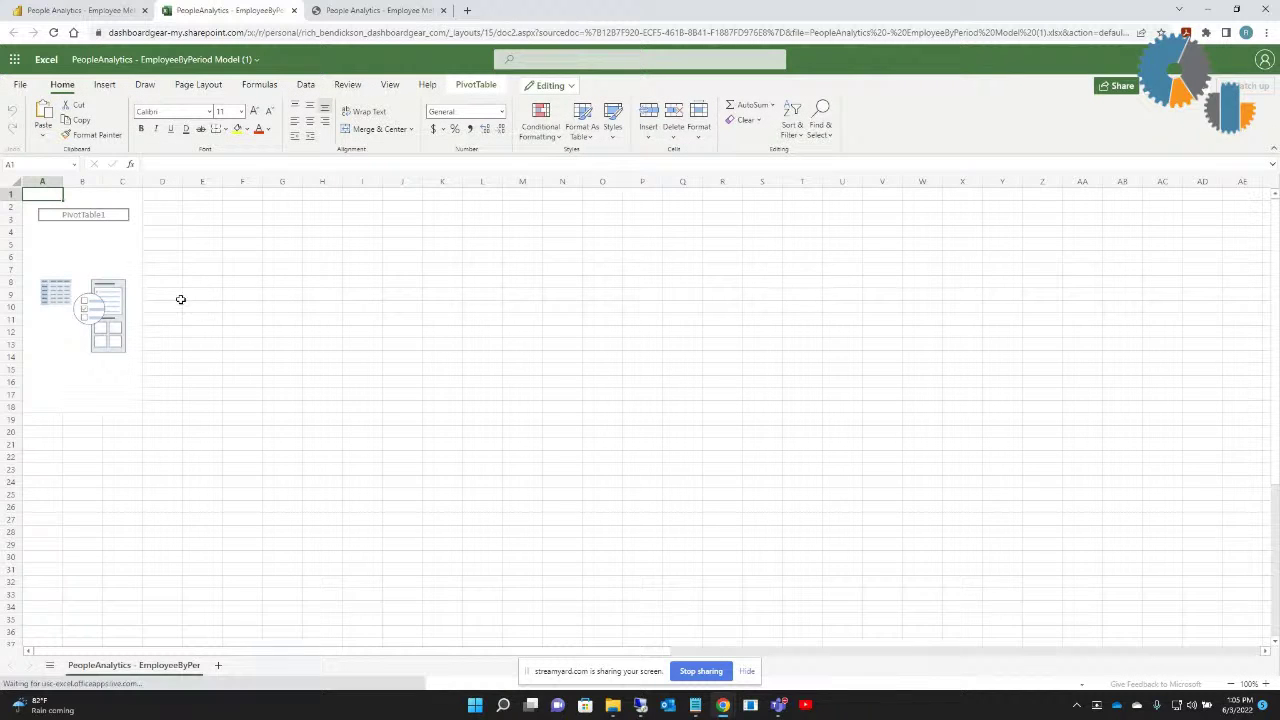
{"action": "left_click", "coordinate": [97, 244]}
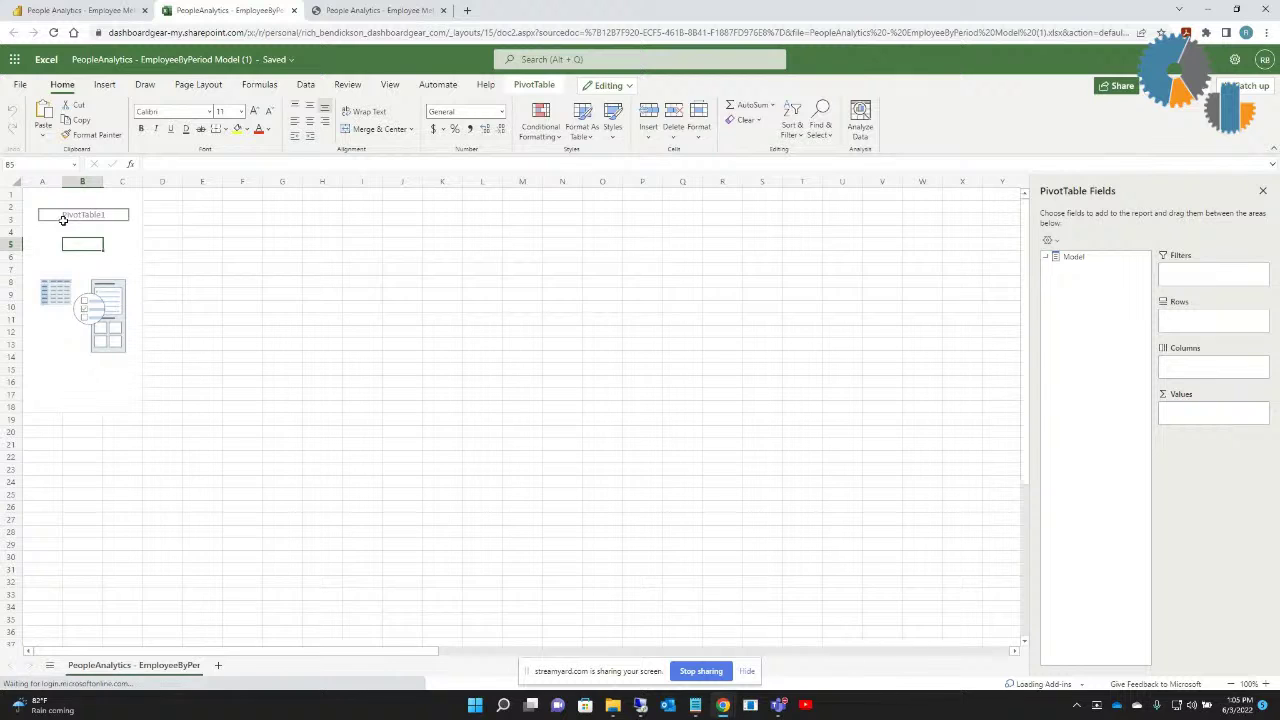
{"action": "left_click", "coordinate": [1048, 259]}
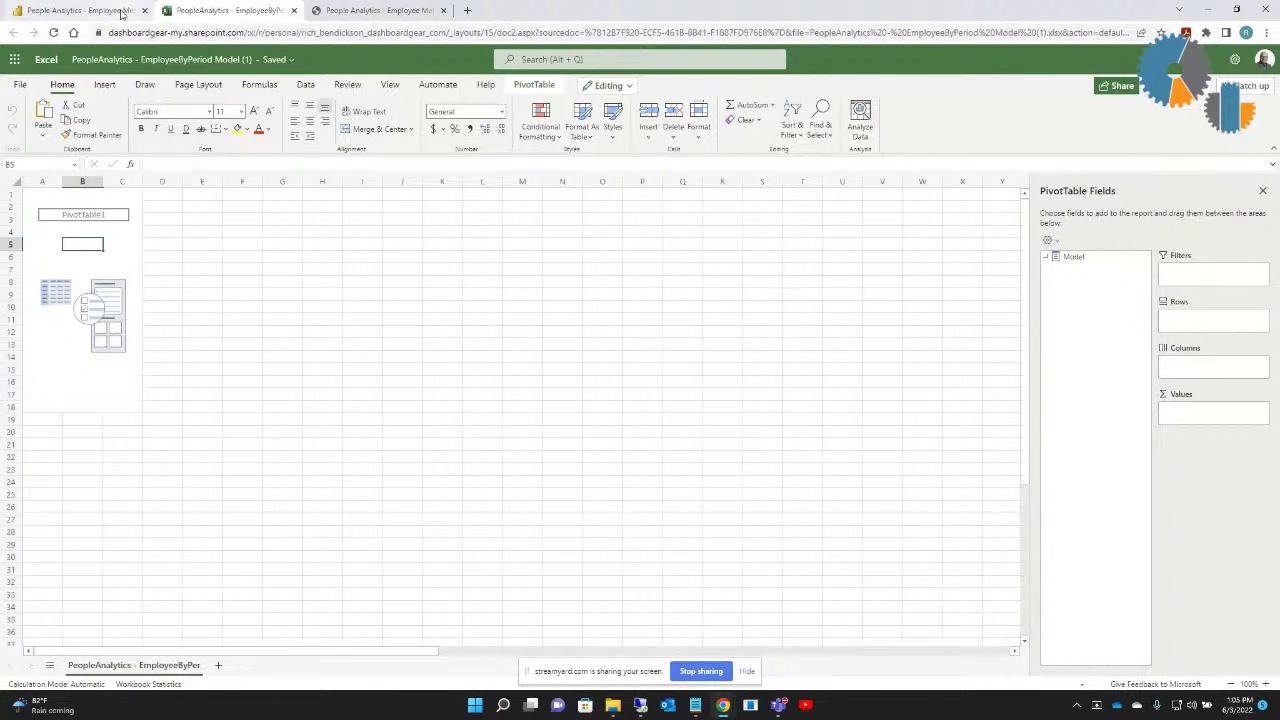
Step: Return to the Employee Metrics report in Power BI, rerun Analyze in Excel and open the new workbook in Excel for the web
{"action": "left_click", "coordinate": [328, 12]}
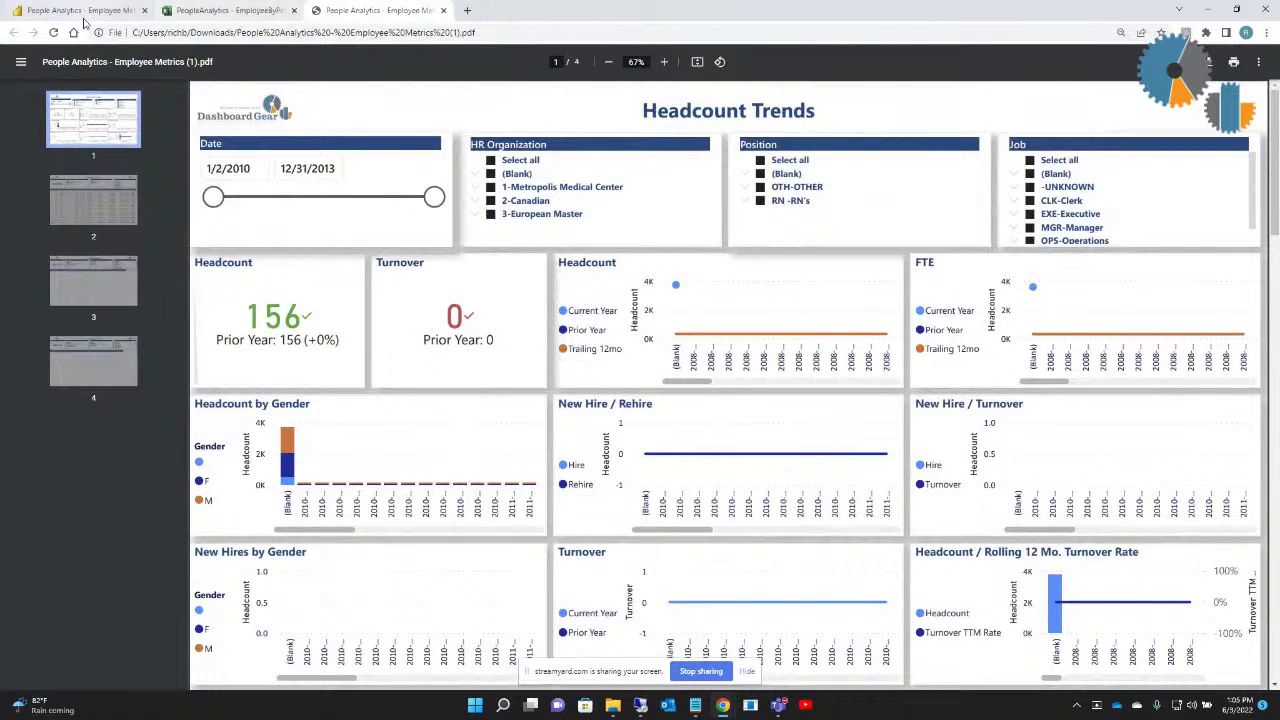
{"action": "left_click", "coordinate": [85, 14]}
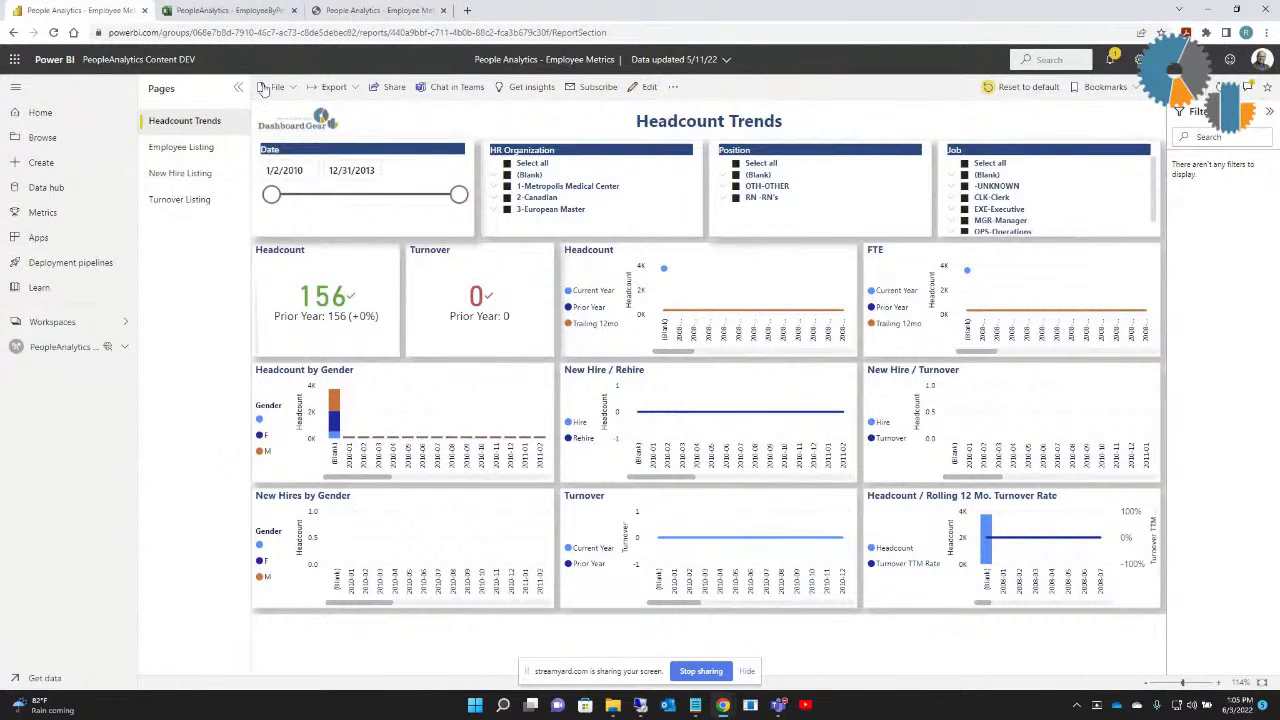
{"action": "left_click", "coordinate": [354, 89]}
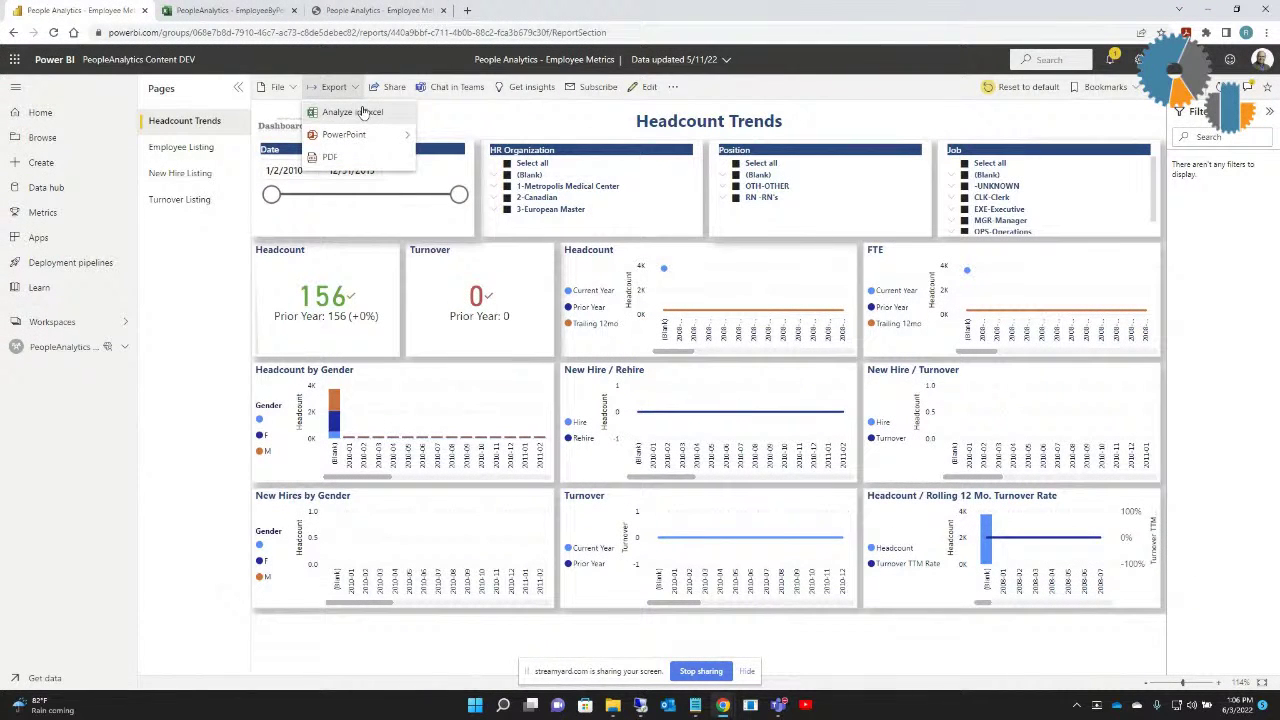
{"action": "left_click", "coordinate": [368, 112]}
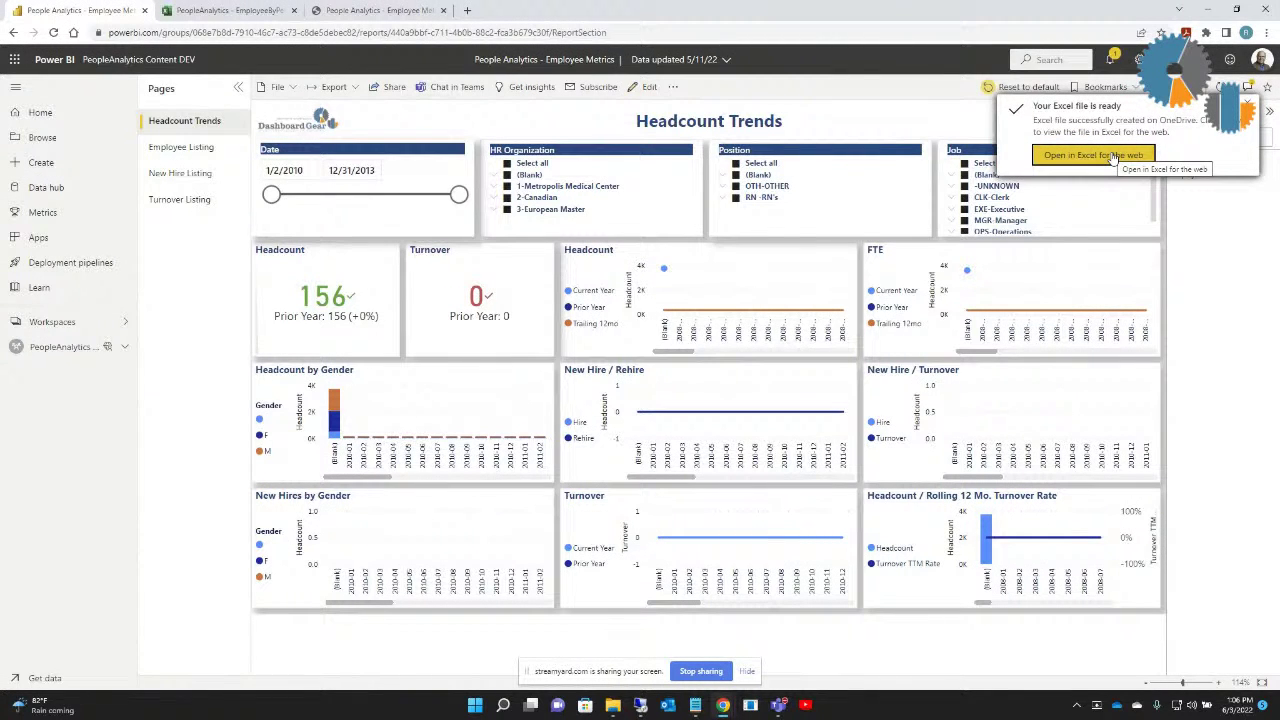
{"action": "left_click", "coordinate": [1112, 155]}
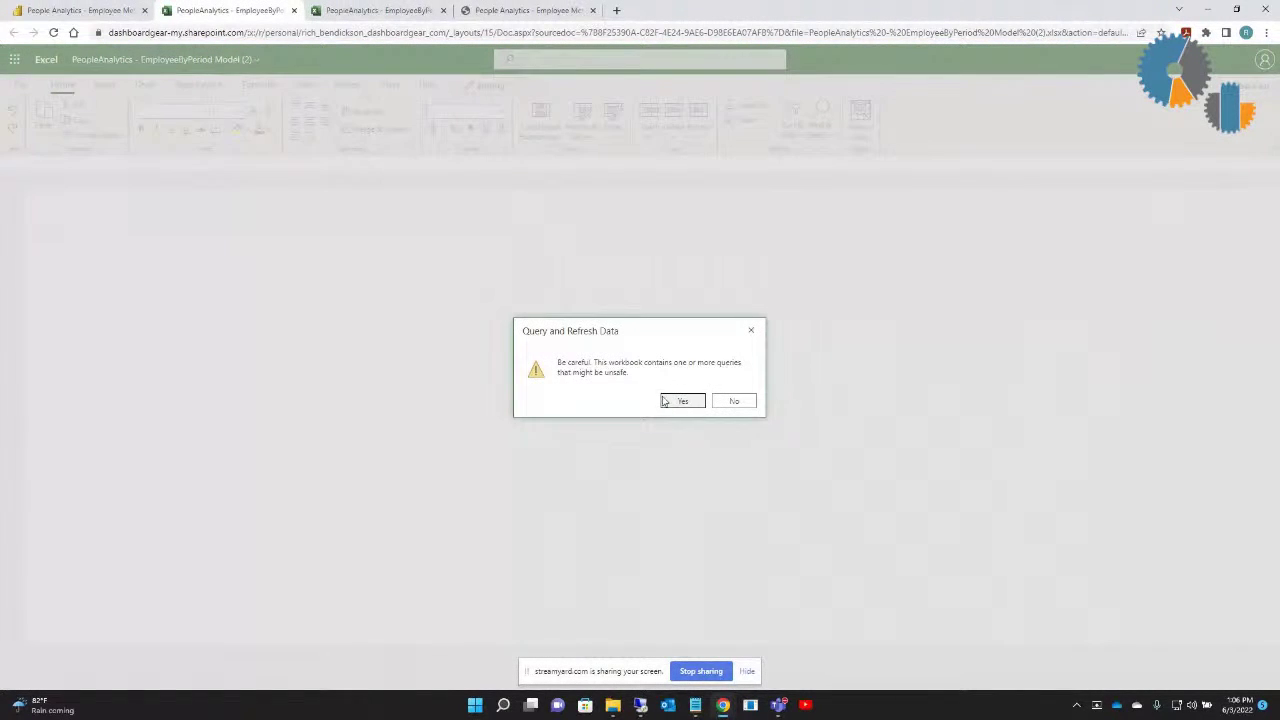
Step: Allow the second workbook's queries to refresh and try to select its empty PivotTable1
{"action": "left_click", "coordinate": [680, 401]}
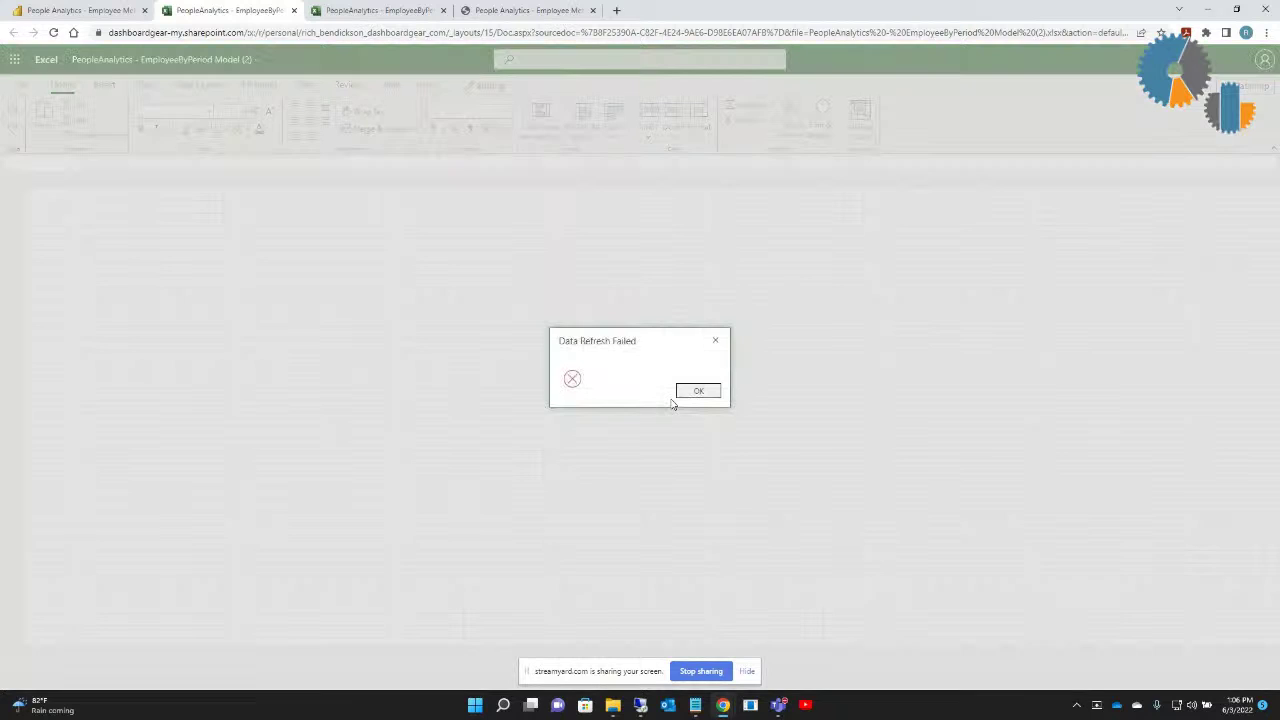
{"action": "left_click", "coordinate": [683, 391]}
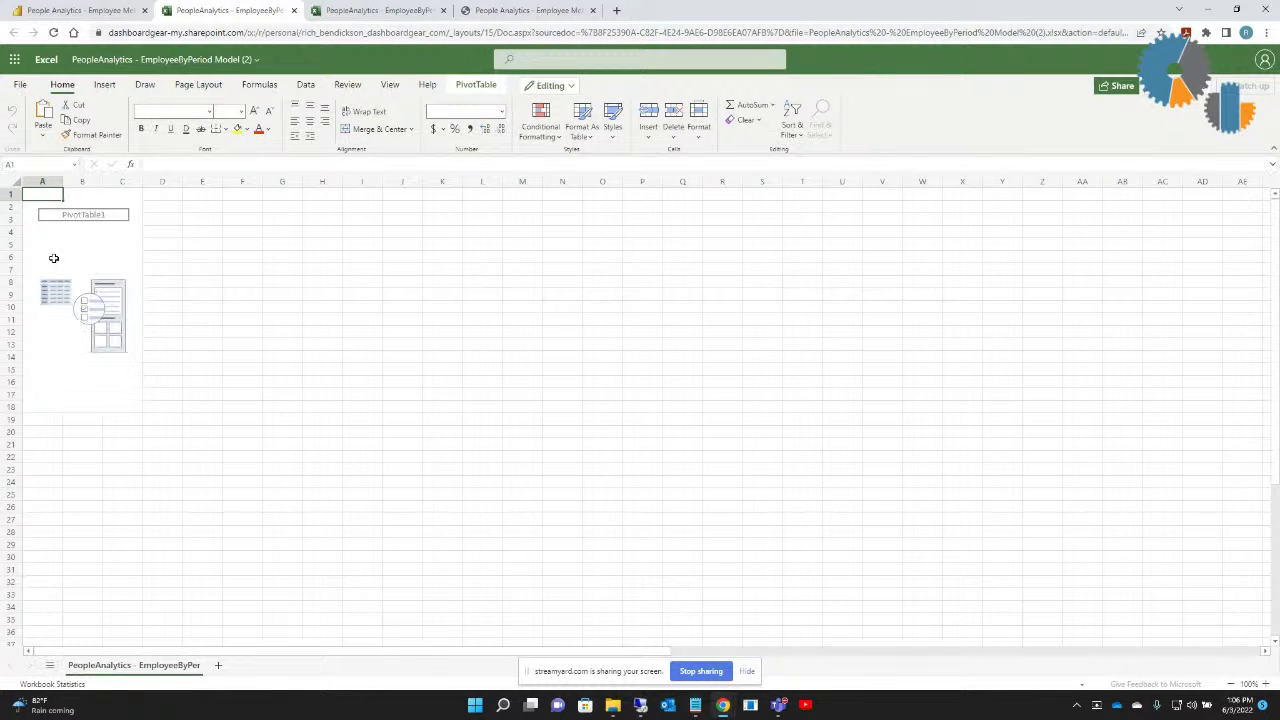
{"action": "left_click", "coordinate": [54, 258]}
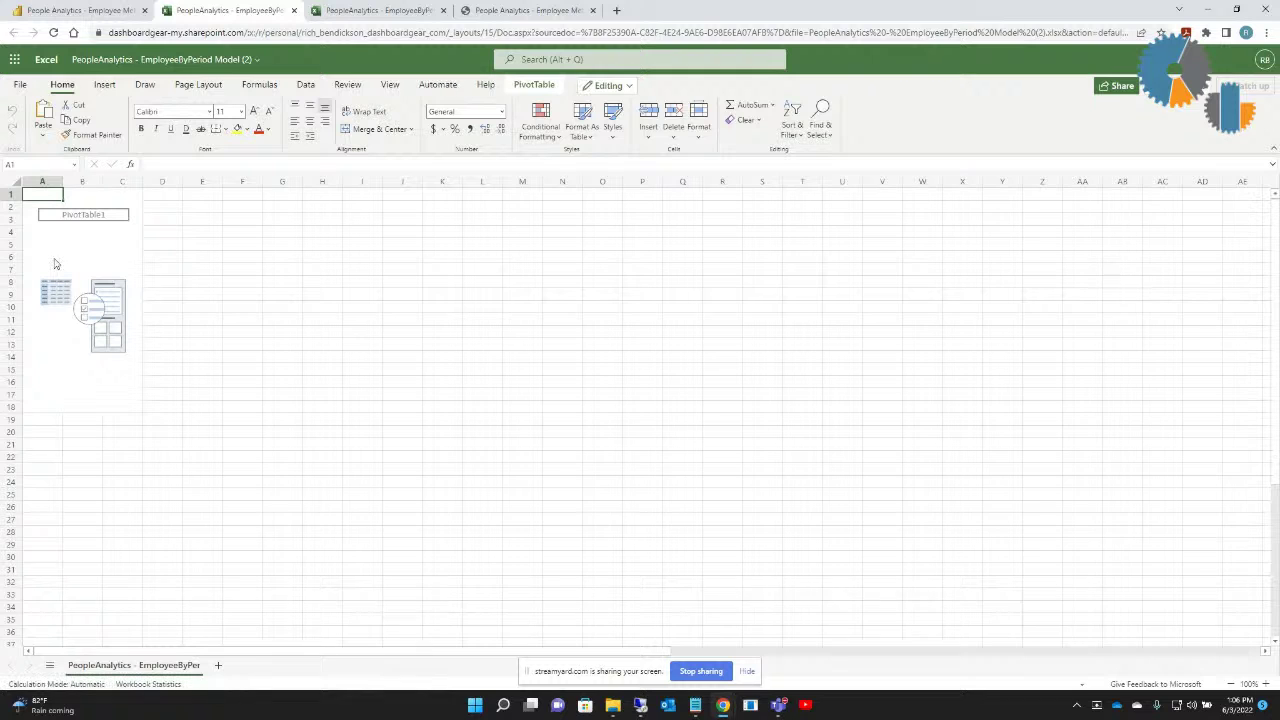
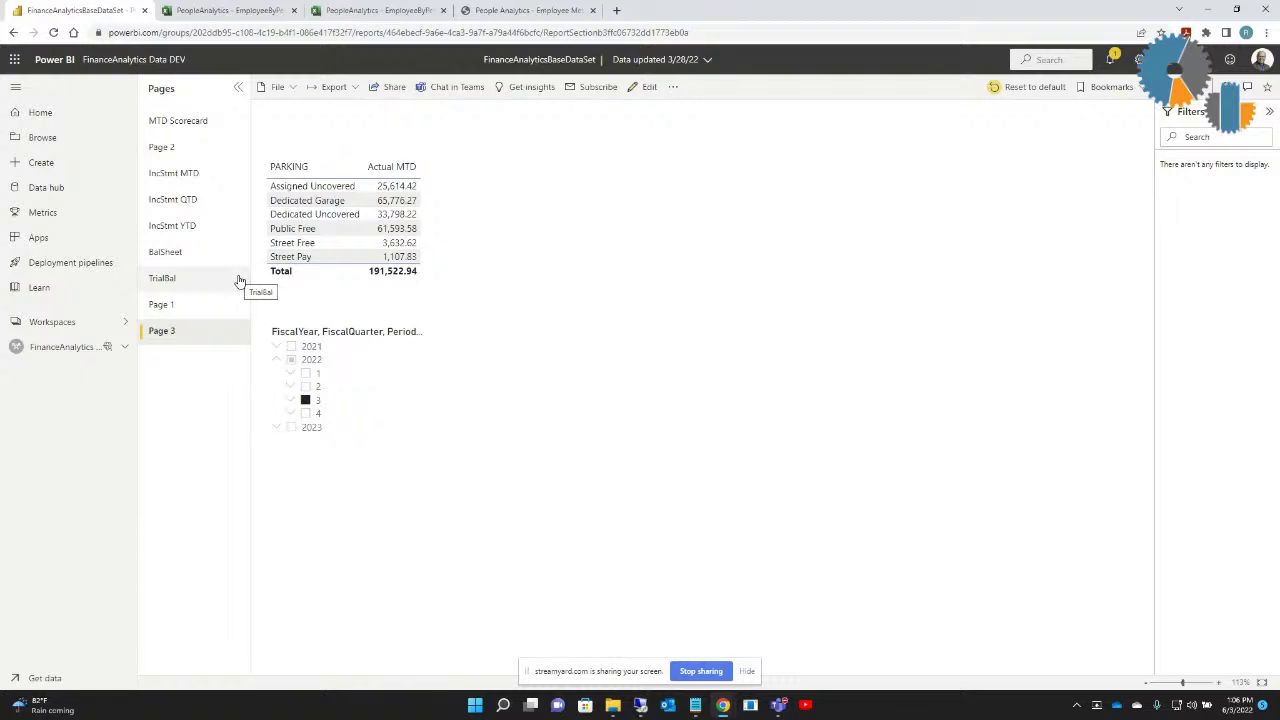
Step: Export the FinanceAnalyticsBaseDataSet report with Analyze in Excel and open the generated workbook in Excel for the web
{"action": "left_click", "coordinate": [353, 90]}
{"action": "left_click", "coordinate": [352, 114]}
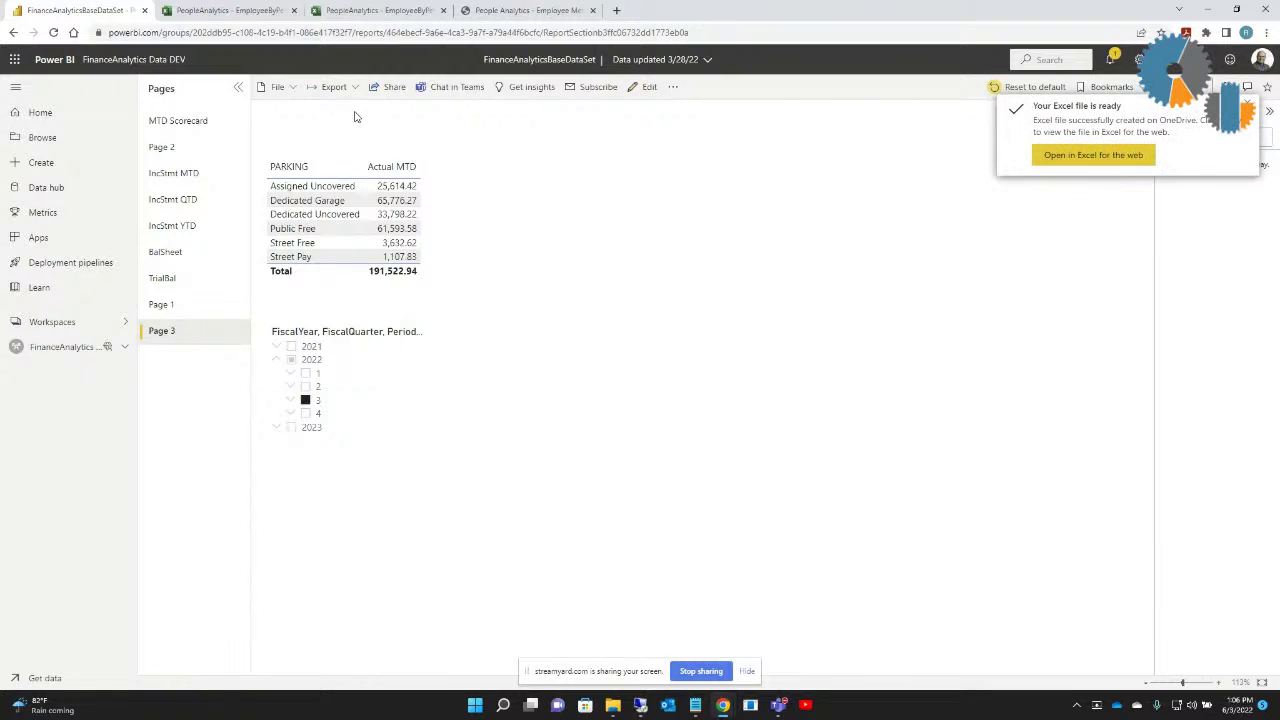
{"action": "left_click", "coordinate": [1132, 156]}
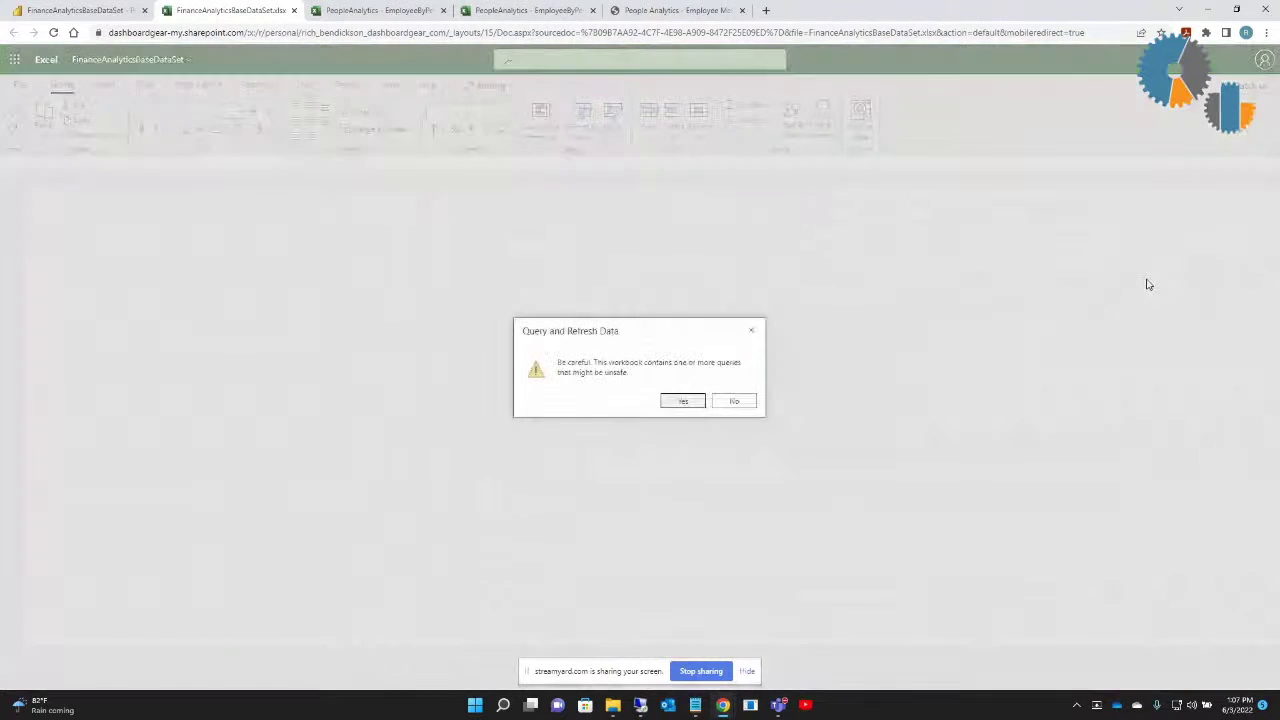
Step: Allow the FinanceAnalyticsBaseDataSet workbook's queries to refresh, dismiss the refresh dialog and select the empty PivotTable1
{"action": "left_click", "coordinate": [667, 401]}
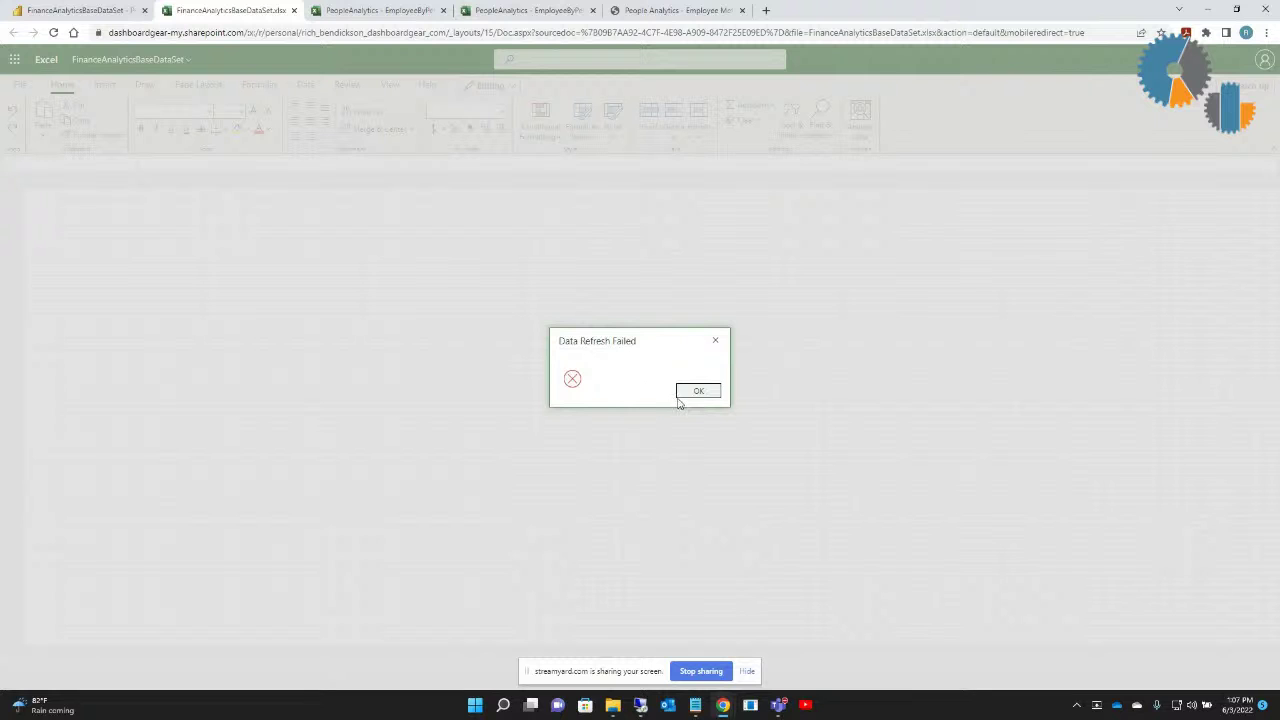
{"action": "left_click", "coordinate": [686, 392]}
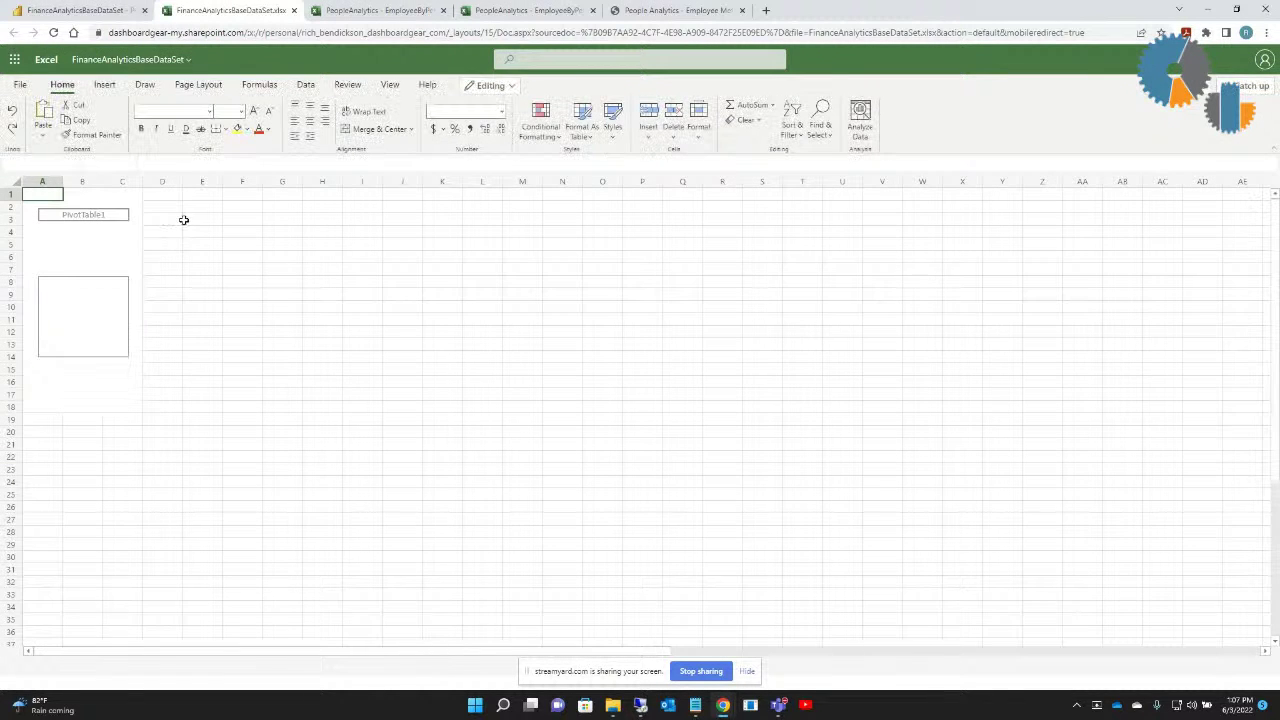
{"action": "left_click", "coordinate": [132, 242]}
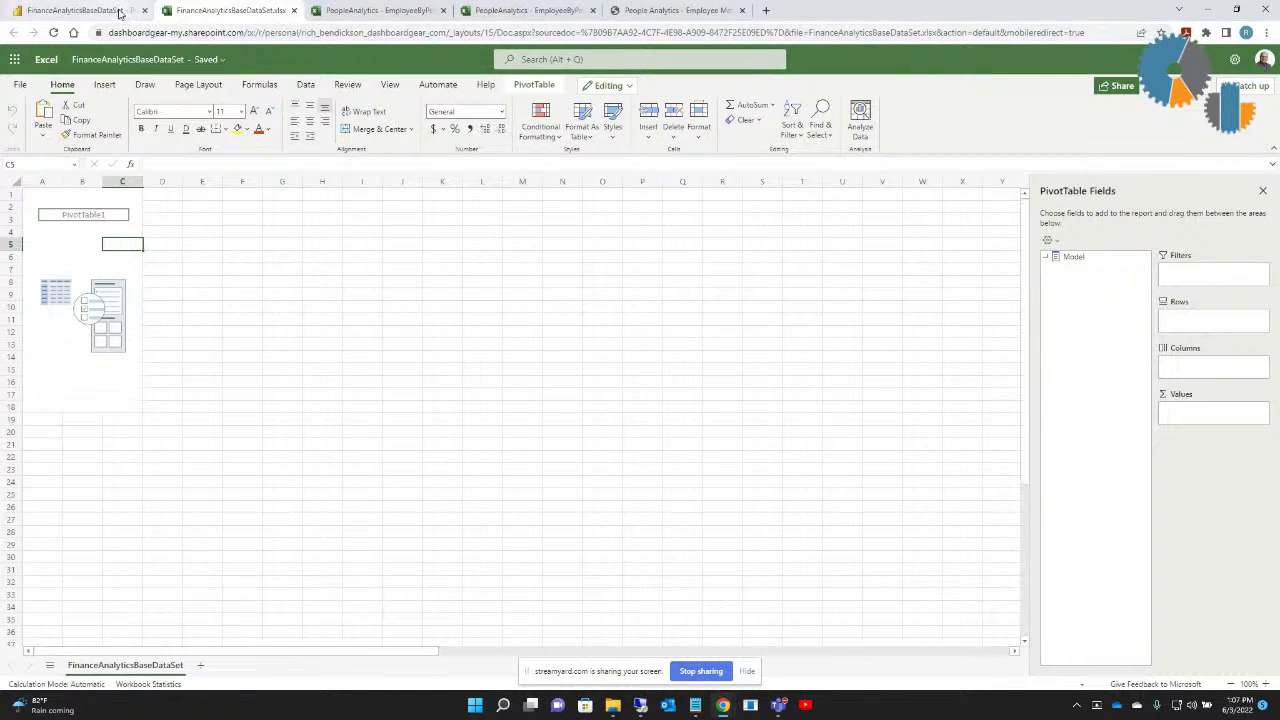
Step: Return to the FinanceAnalyticsBaseDataSet report in Power BI and select the Assigned Uncovered row in the parking table
{"action": "left_click", "coordinate": [119, 12]}
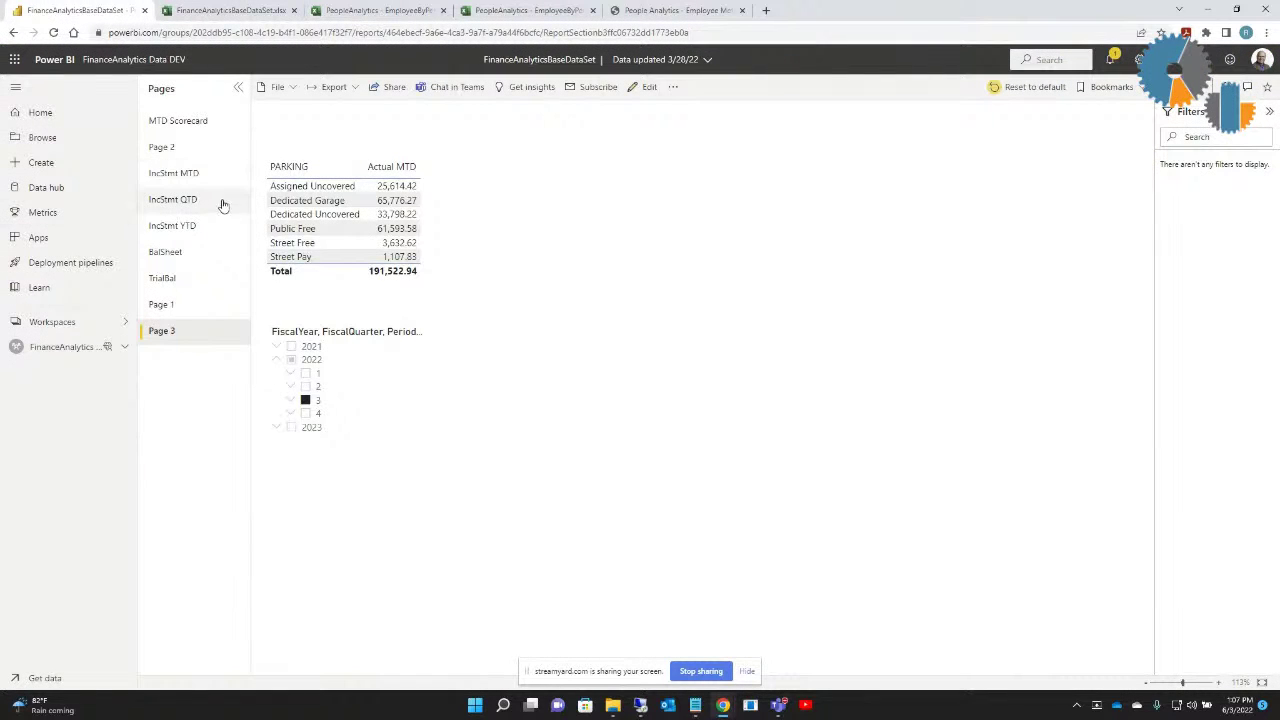
{"action": "left_click", "coordinate": [283, 192]}
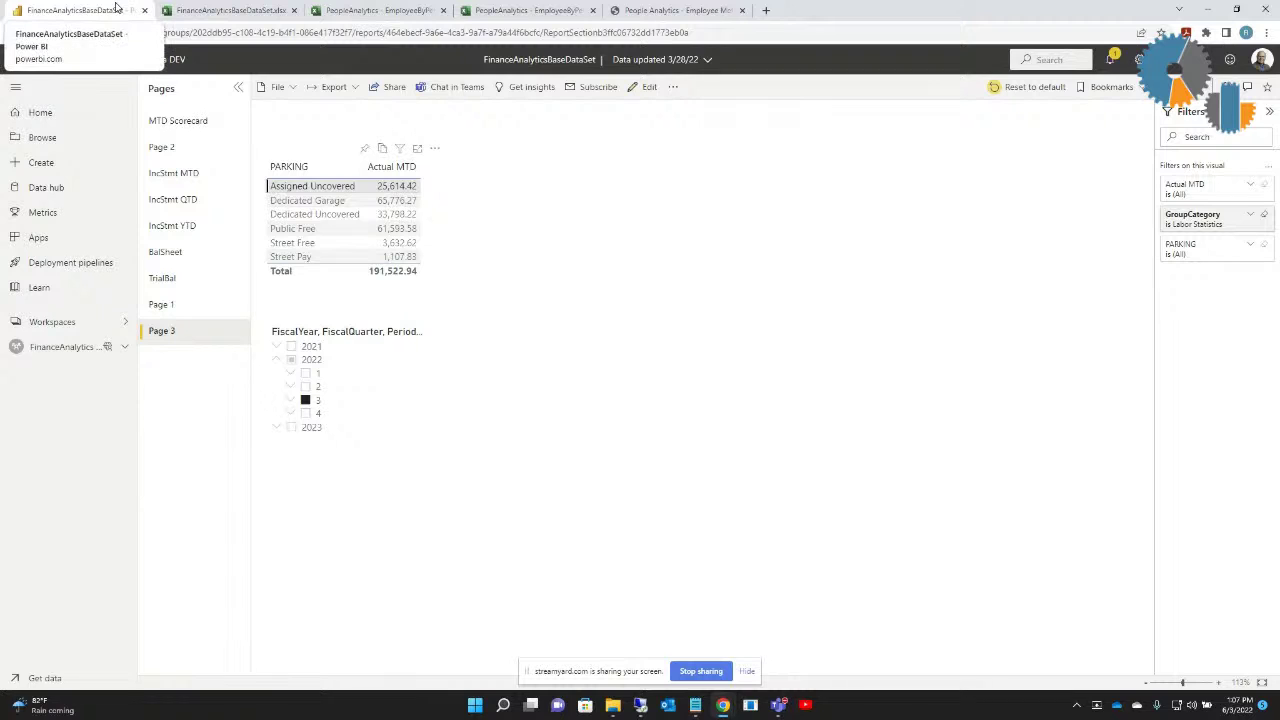
{"action": "left_click", "coordinate": [199, 38]}
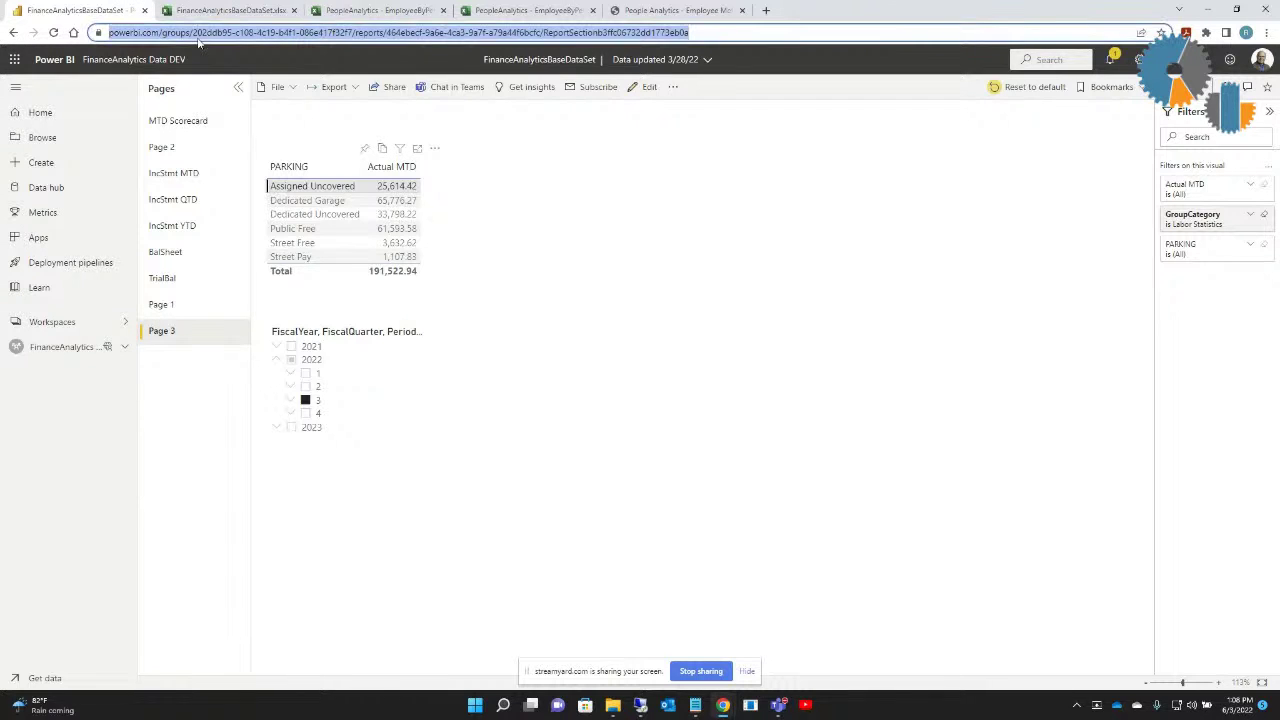
Step: Export all report pages to PowerPoint as embedded images with current values and open the downloaded presentation in PowerPoint
{"action": "left_click", "coordinate": [349, 89]}
{"action": "mouse_move", "coordinate": [338, 132]}
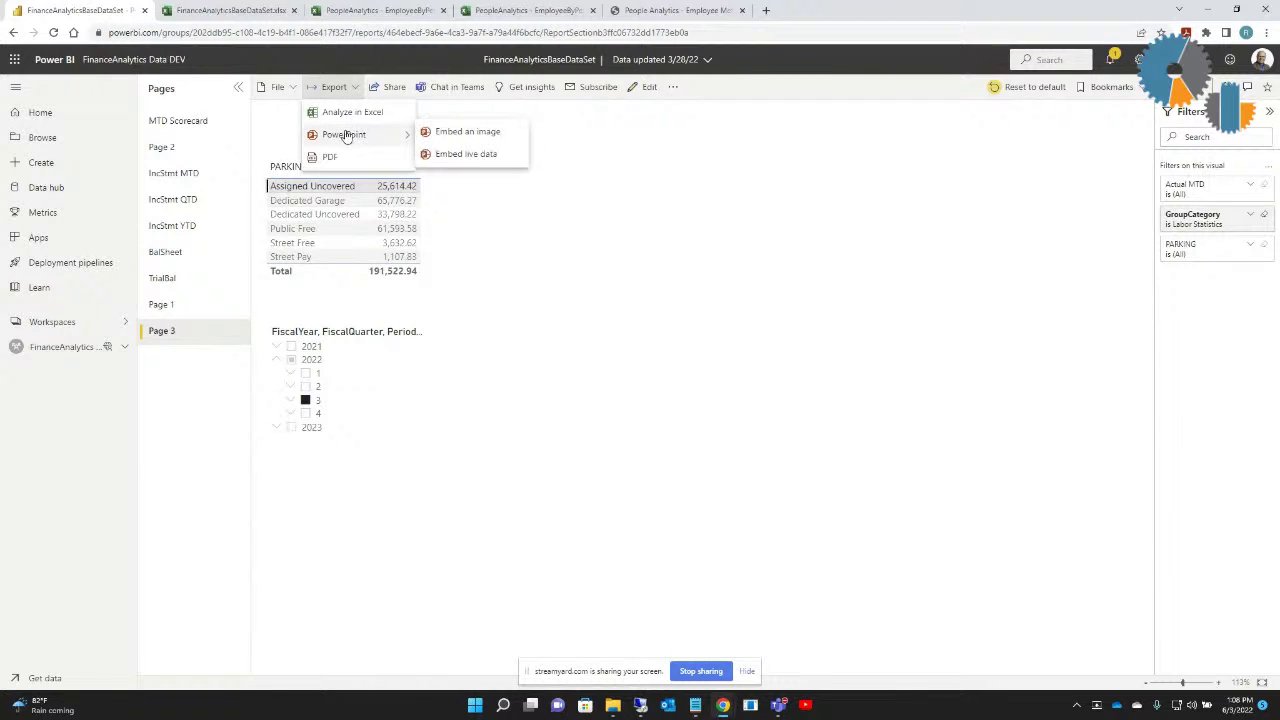
{"action": "left_click", "coordinate": [437, 135]}
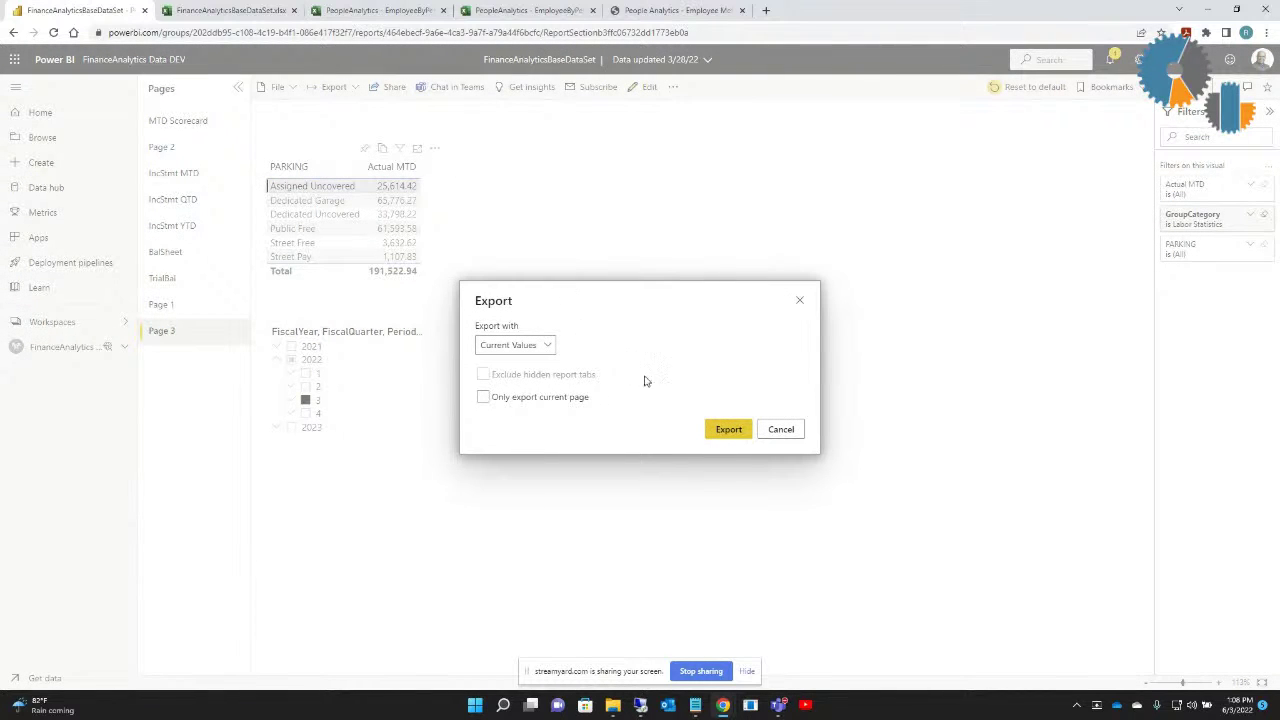
{"action": "left_click", "coordinate": [728, 430]}
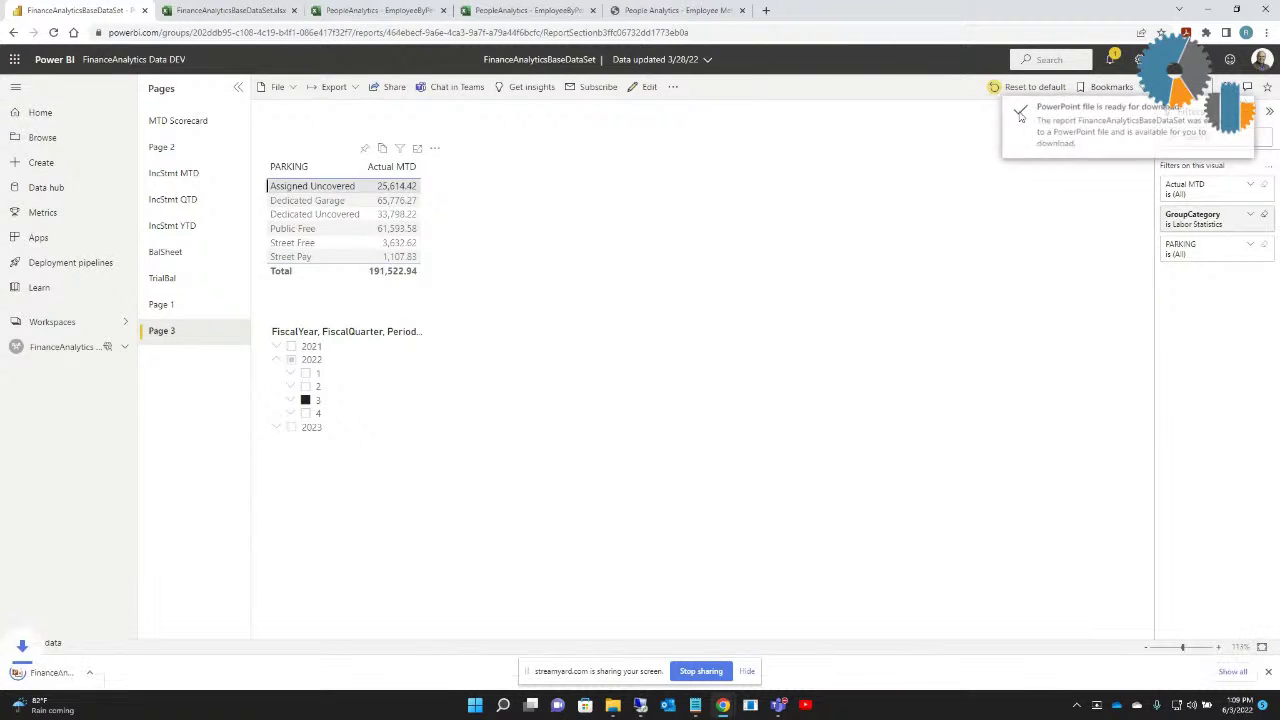
{"action": "left_click", "coordinate": [80, 673]}
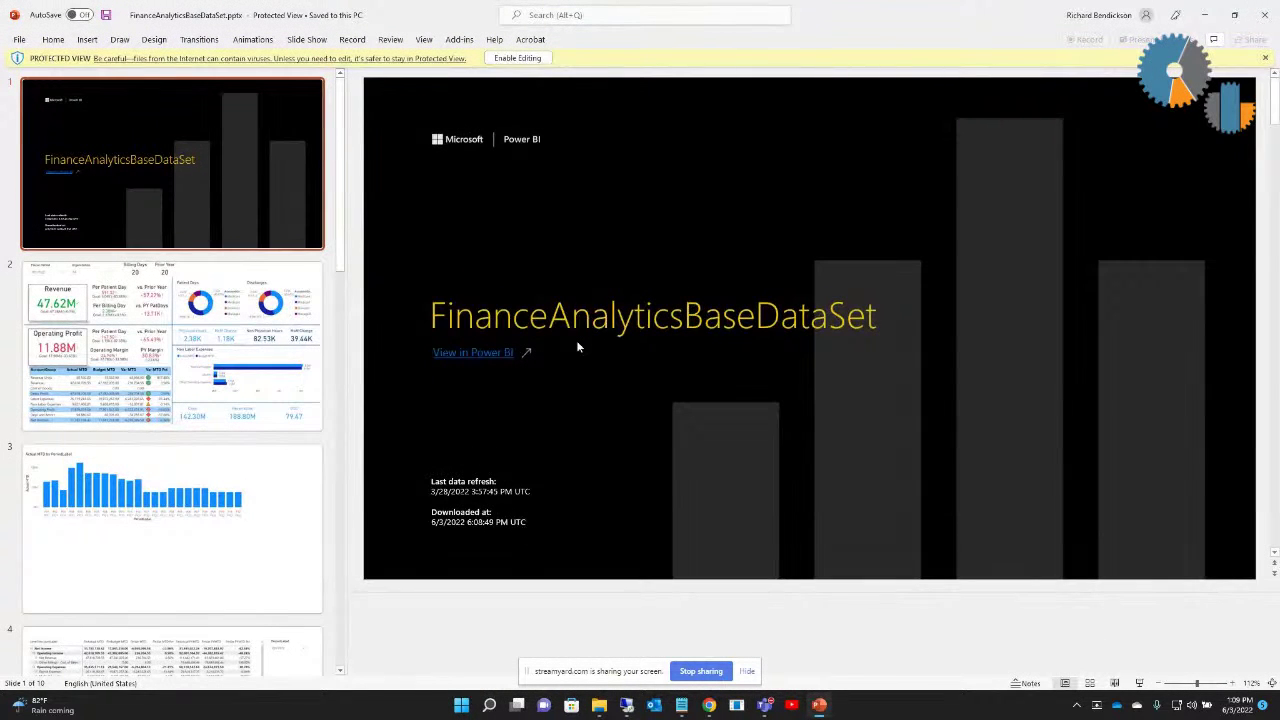
Step: Examine the exported report pages on slides 2 through 7 of the presentation and go back to the dashboard on slide 2
{"action": "left_click", "coordinate": [272, 342]}
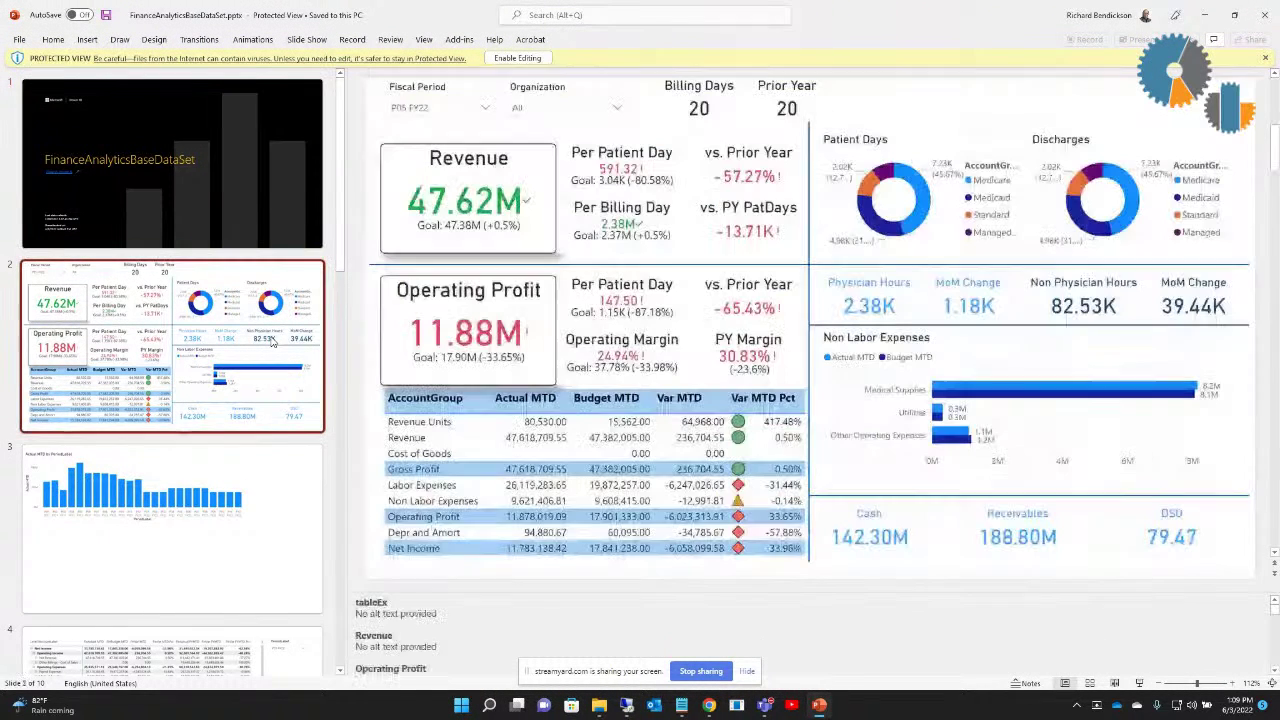
{"action": "left_click", "coordinate": [268, 480]}
{"action": "left_click", "coordinate": [250, 655]}
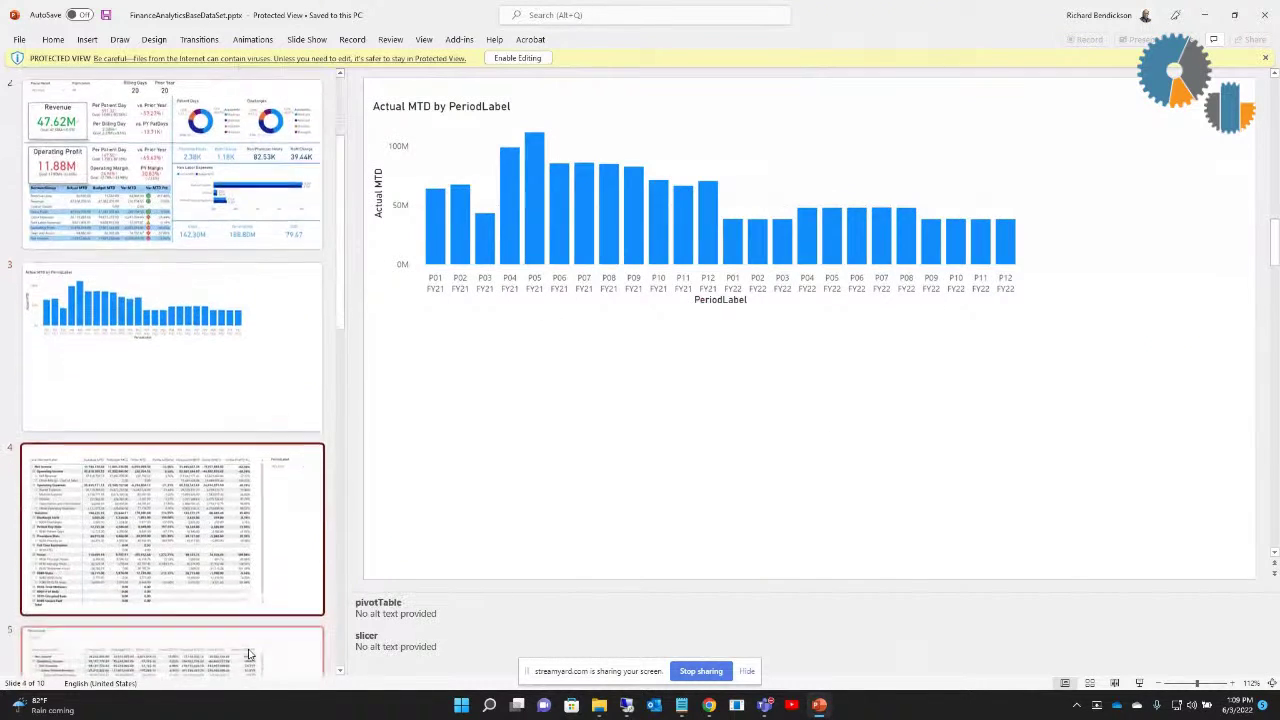
{"action": "scroll", "coordinate": [250, 655], "scroll_direction": "down", "scroll_amount": 2}
{"action": "left_click", "coordinate": [262, 551]}
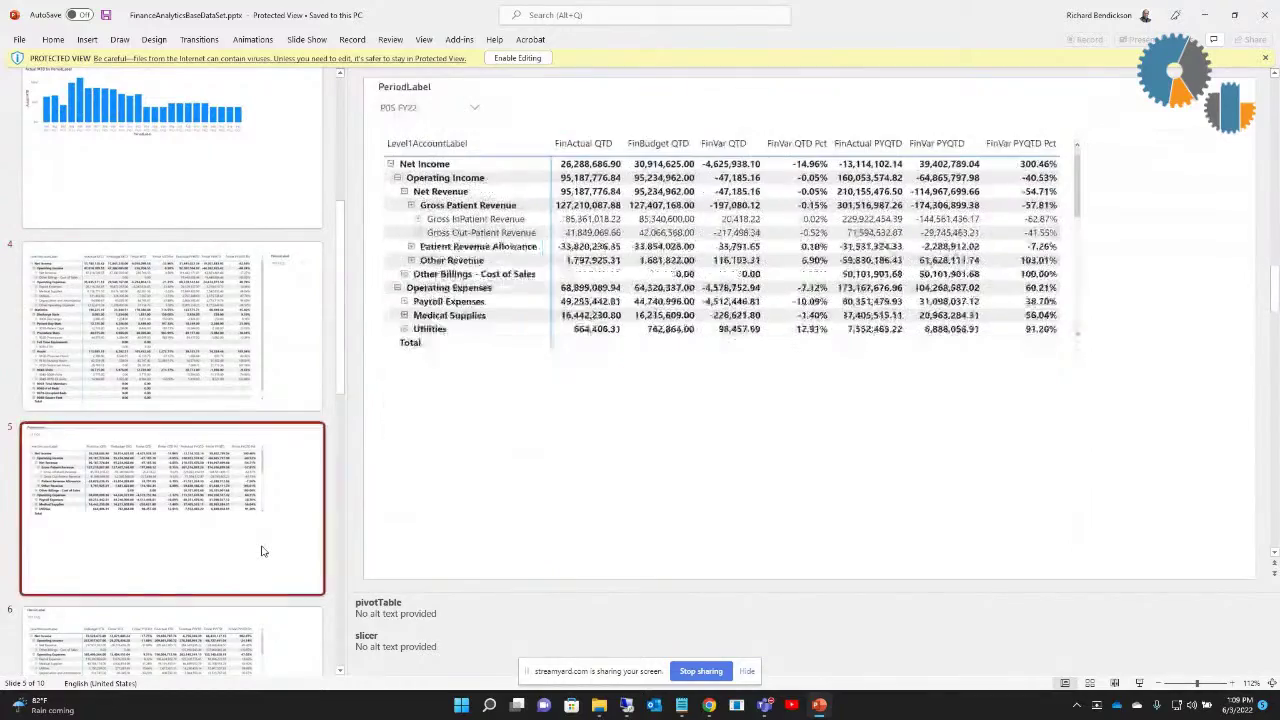
{"action": "scroll", "coordinate": [257, 580], "scroll_direction": "down", "scroll_amount": 2}
{"action": "left_click", "coordinate": [254, 545]}
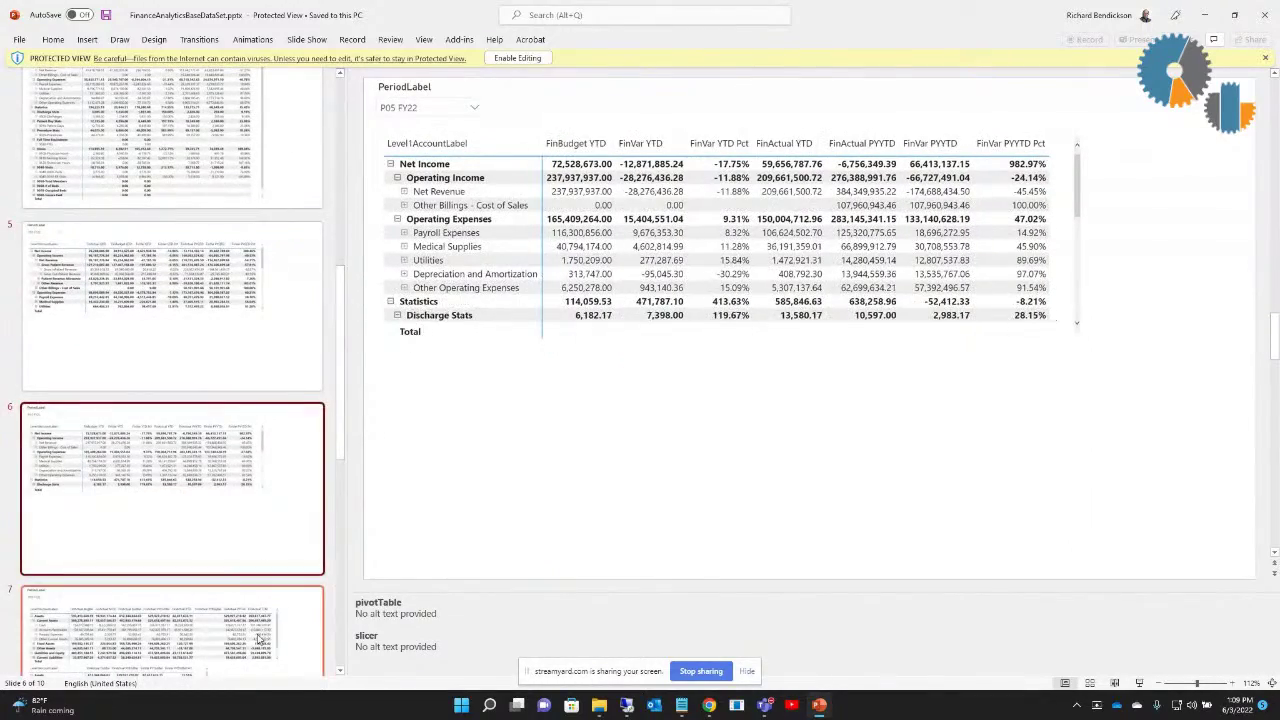
{"action": "left_click", "coordinate": [260, 640]}
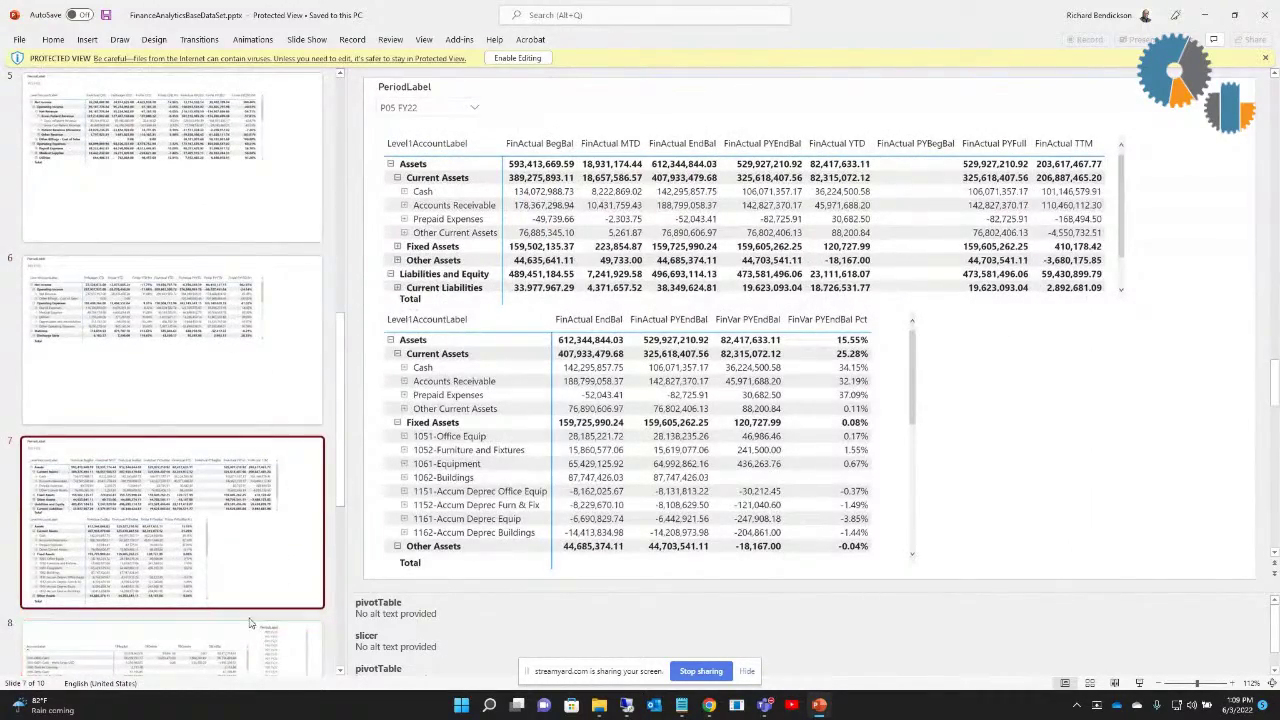
{"action": "scroll", "coordinate": [250, 622], "scroll_direction": "up", "scroll_amount": 8}
{"action": "left_click", "coordinate": [233, 368]}
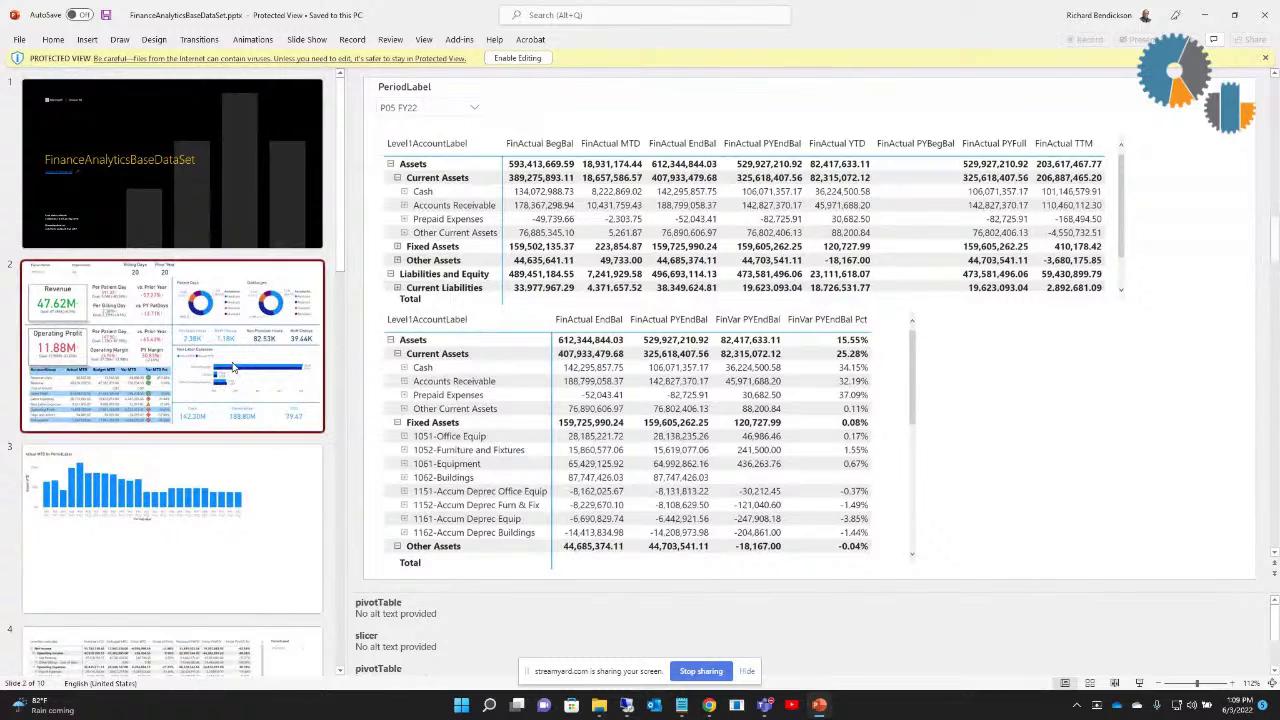